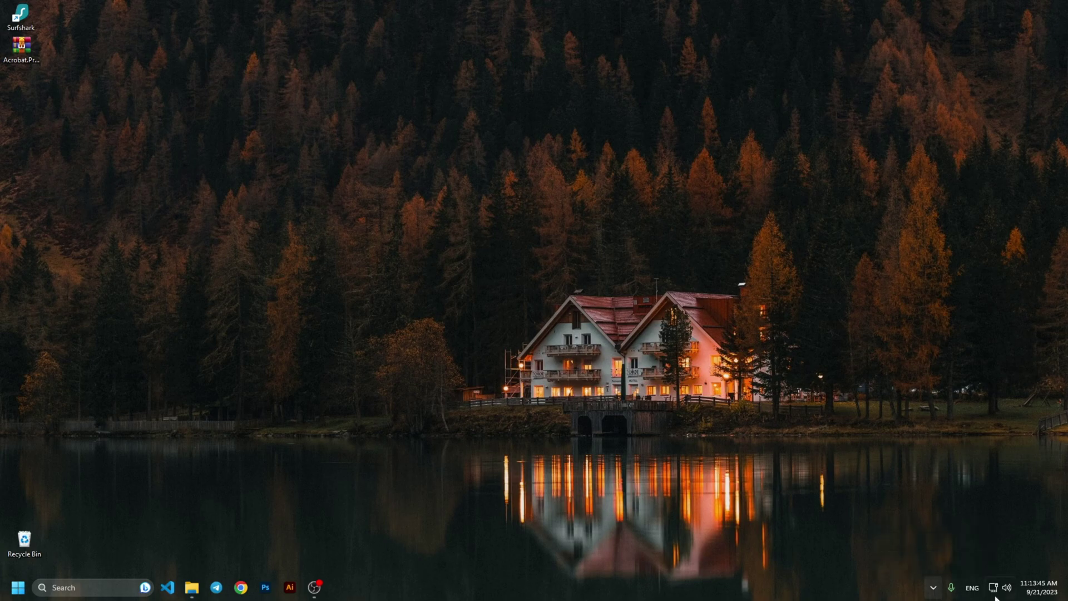
# Disable the Ethernet adapter in the advanced network settings and minimize the Settings window.
pyautogui.rightClick(992, 589)
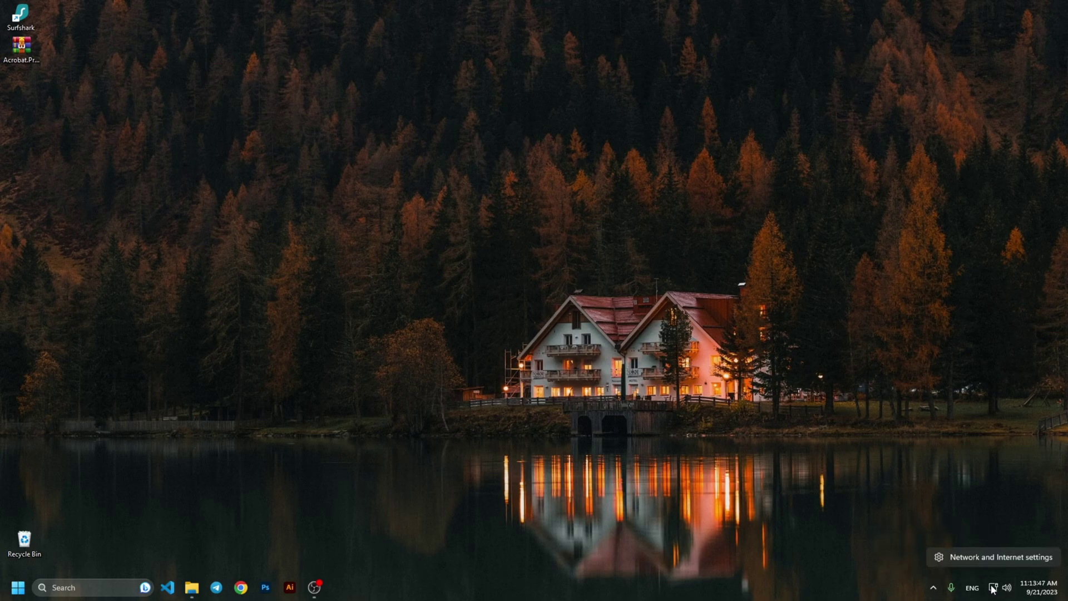
pyautogui.click(980, 562)
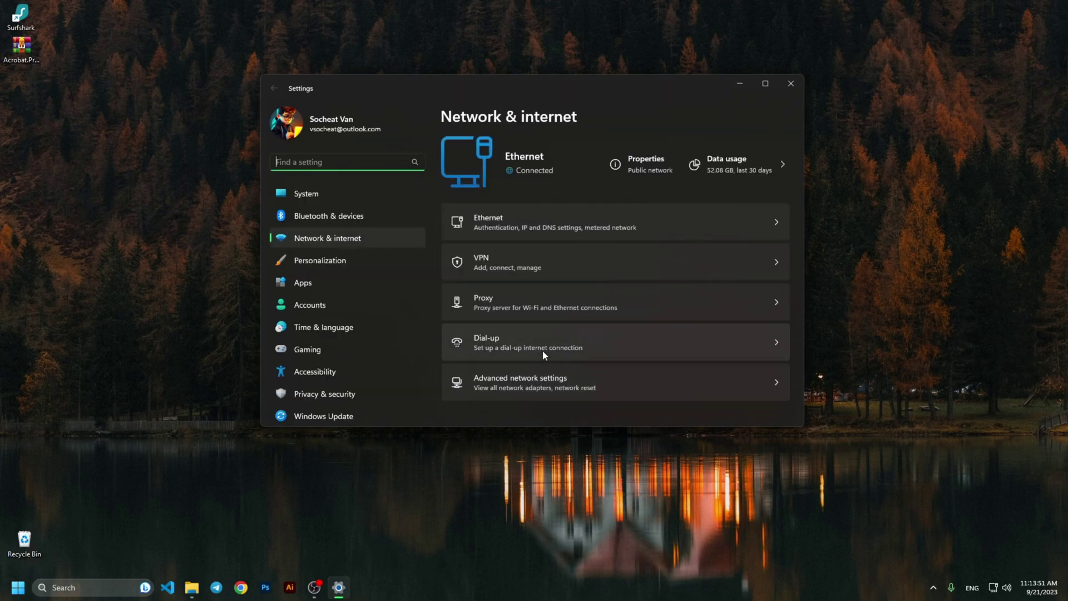
pyautogui.click(513, 238)
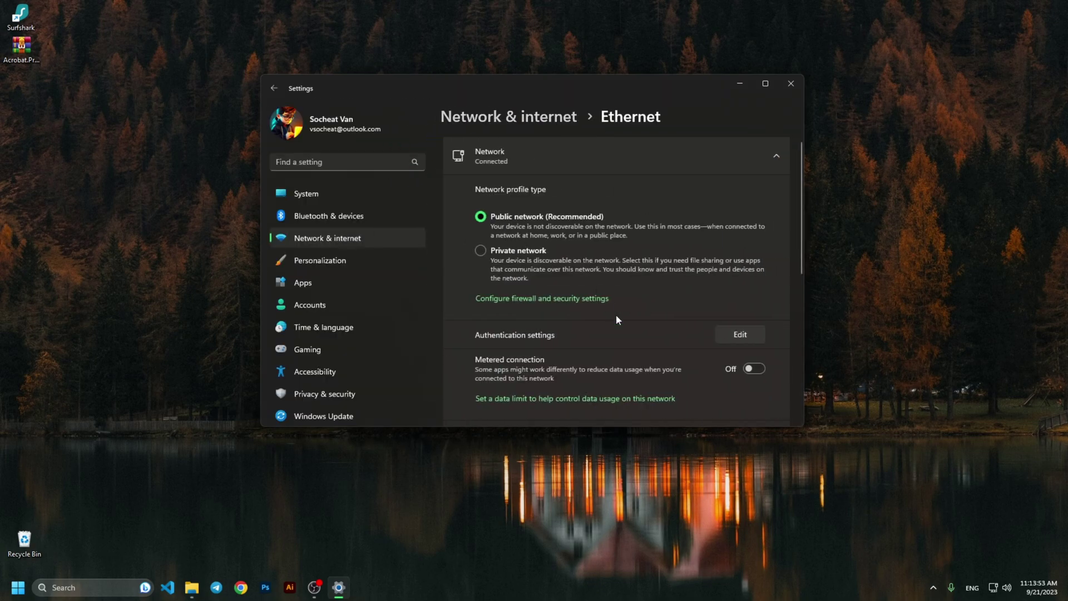
pyautogui.click(523, 127)
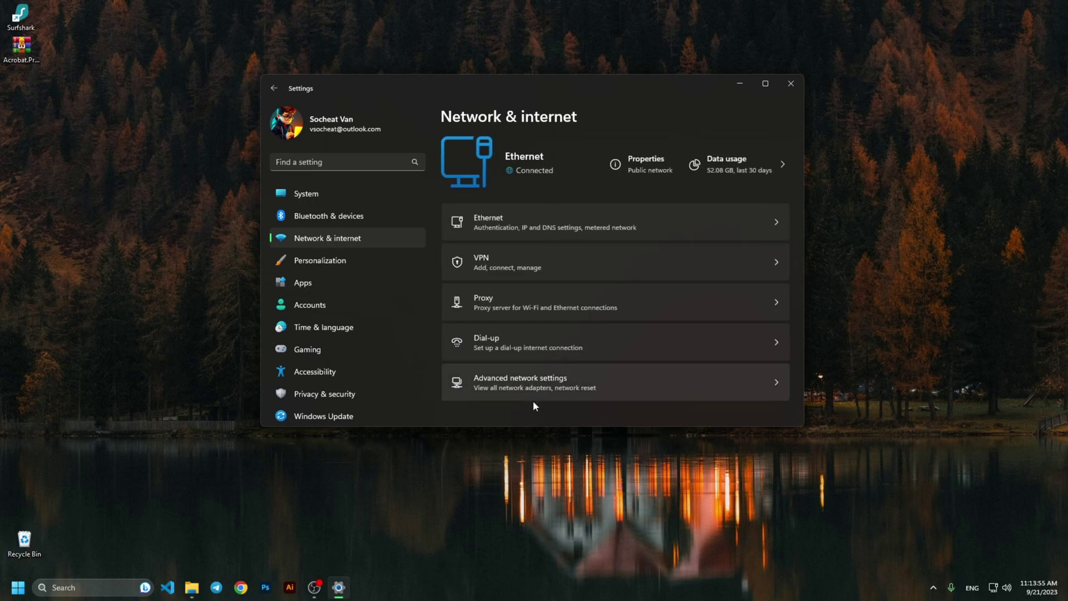
pyautogui.click(548, 389)
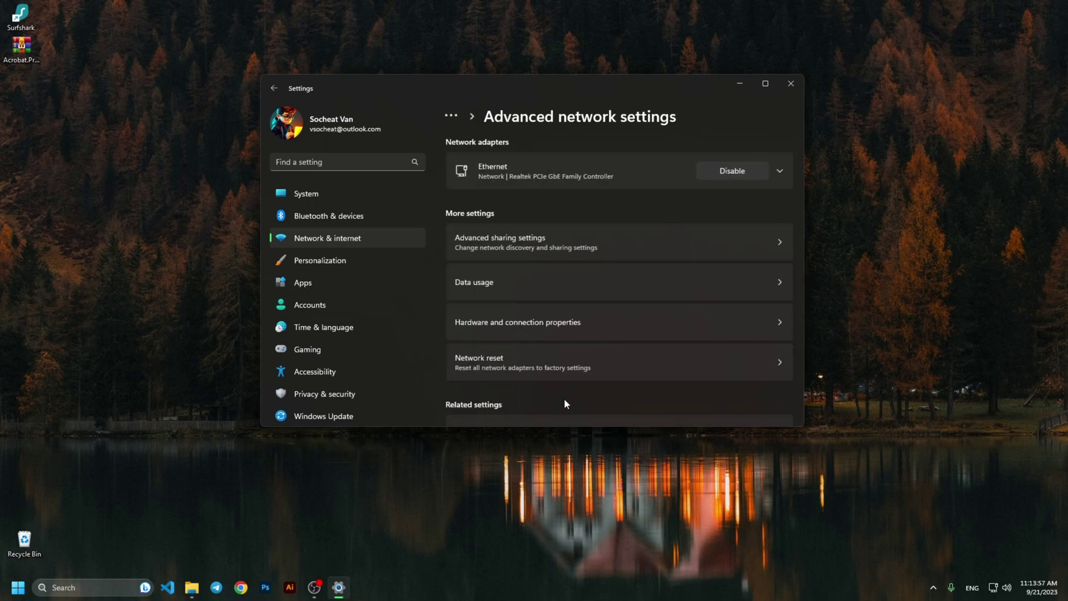
pyautogui.click(730, 178)
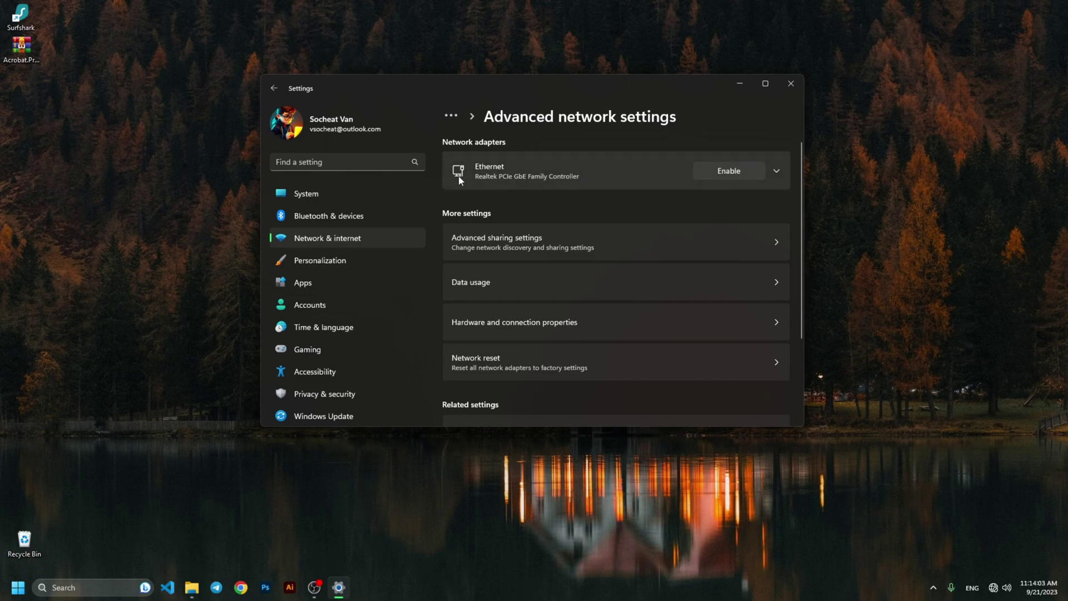
pyautogui.click(741, 86)
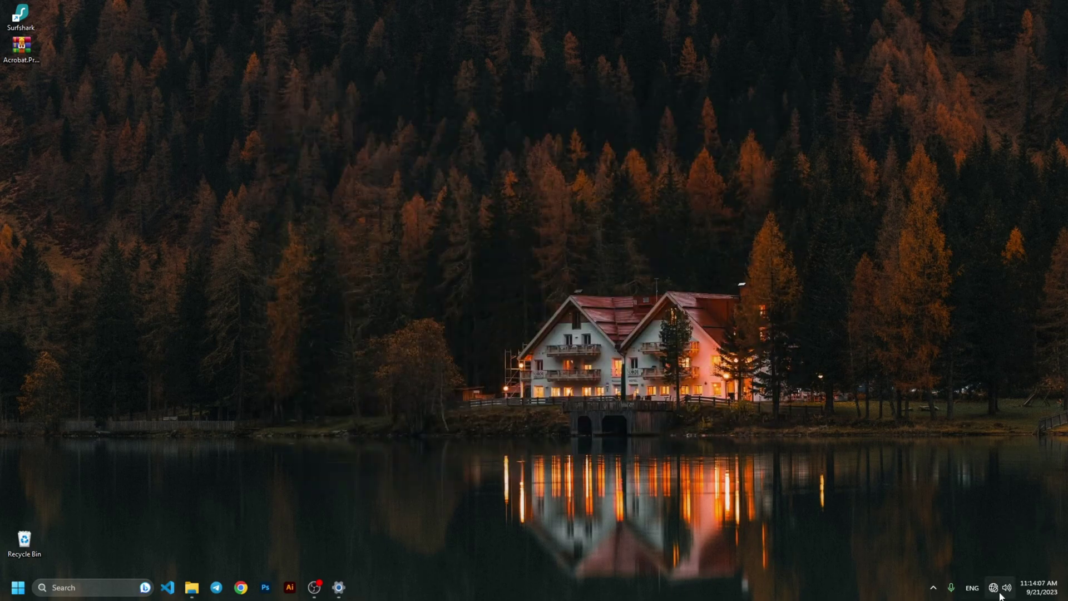
# Turn off Real-time protection in the Windows Security virus and threat protection settings, and minimize the window.
pyautogui.click(933, 587)
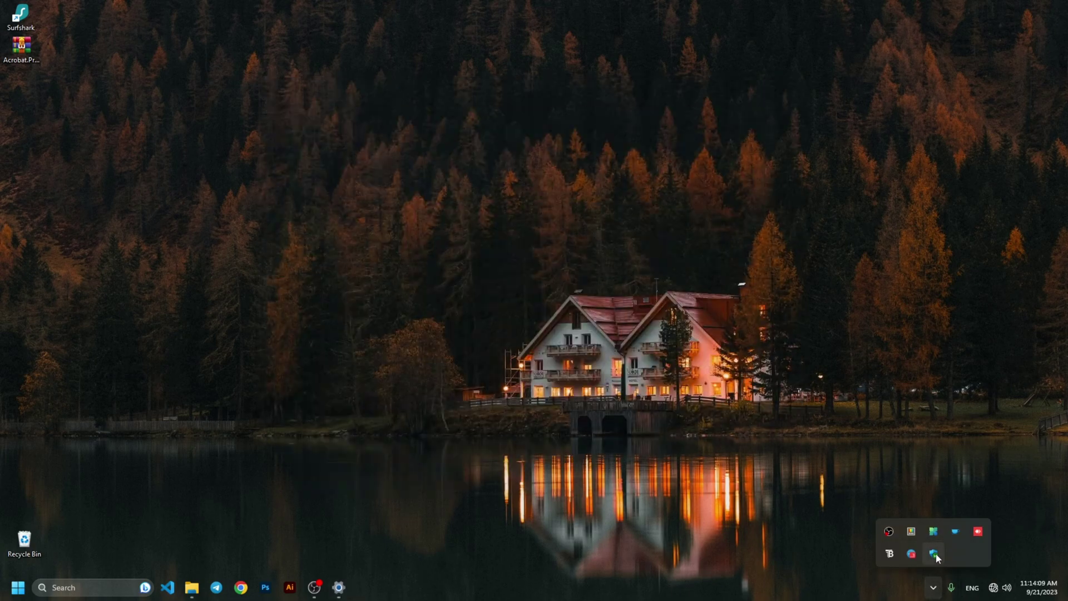
pyautogui.click(934, 554)
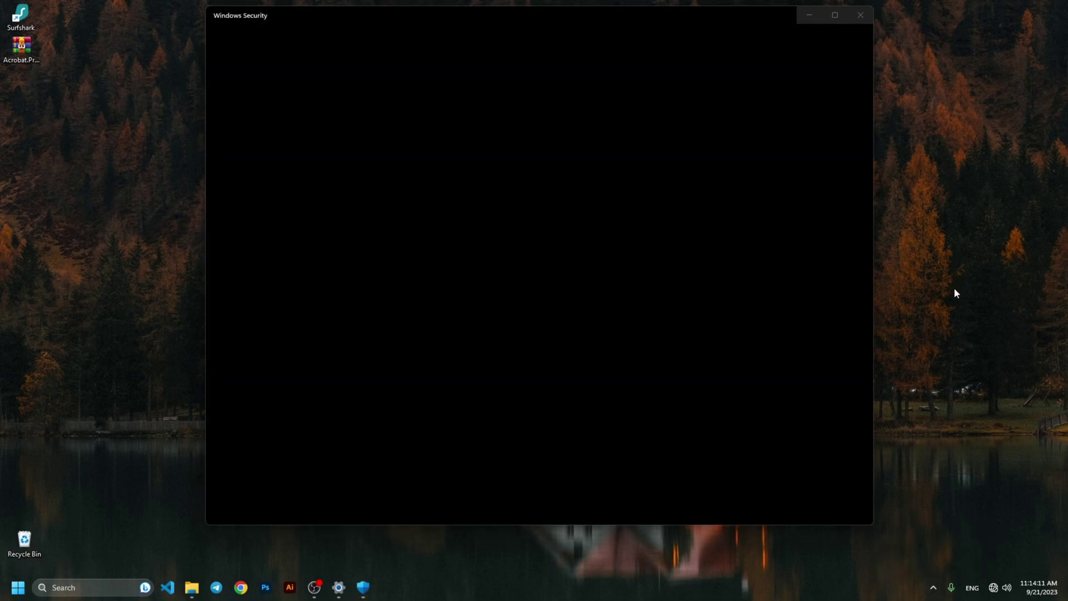
pyautogui.rightClick(955, 293)
pyautogui.click(916, 301)
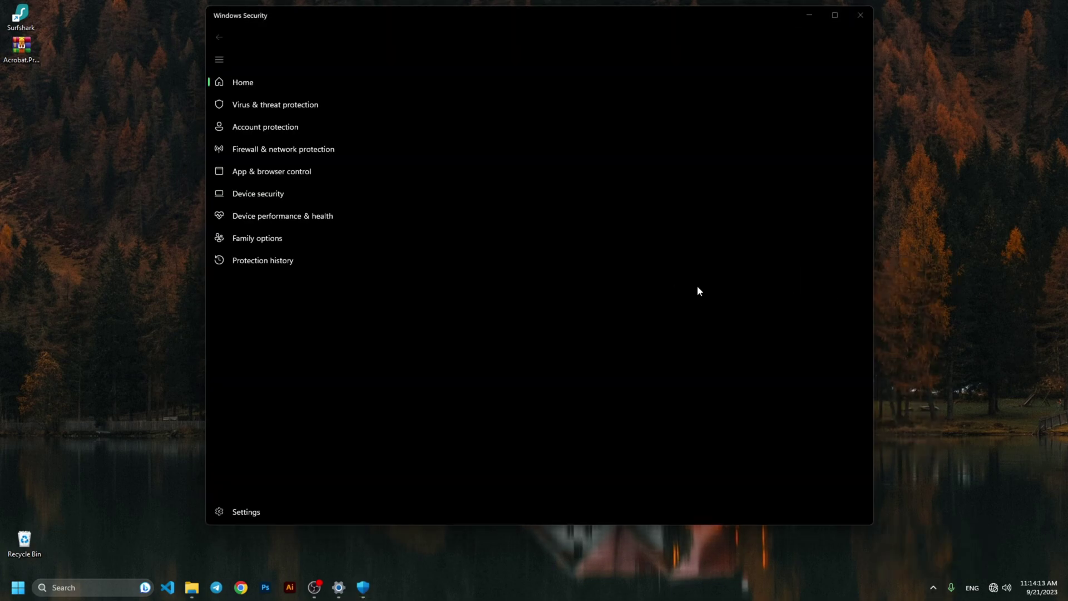
pyautogui.click(477, 200)
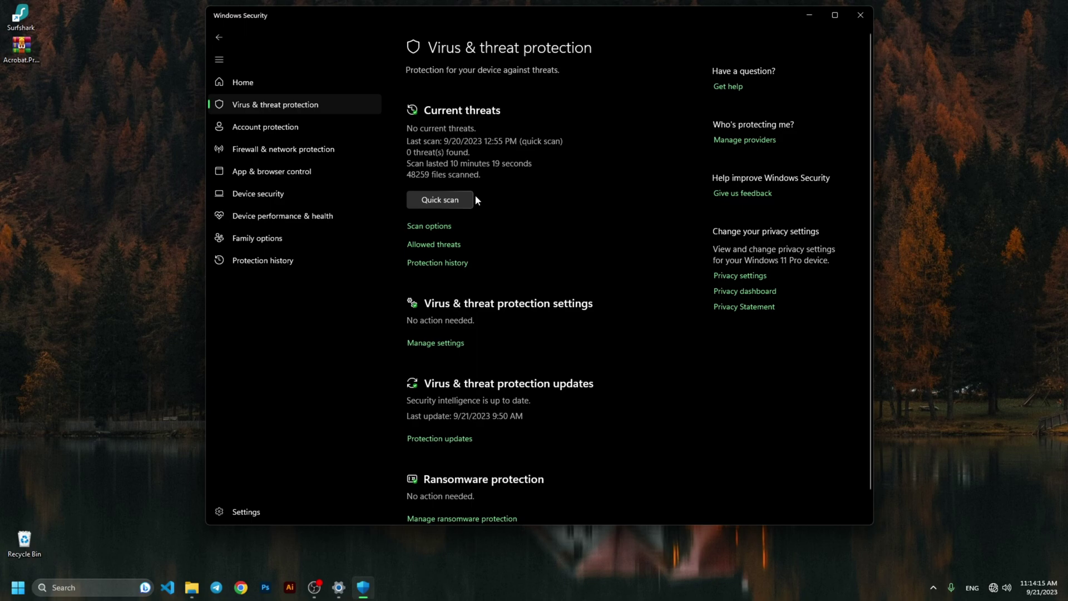
pyautogui.click(436, 343)
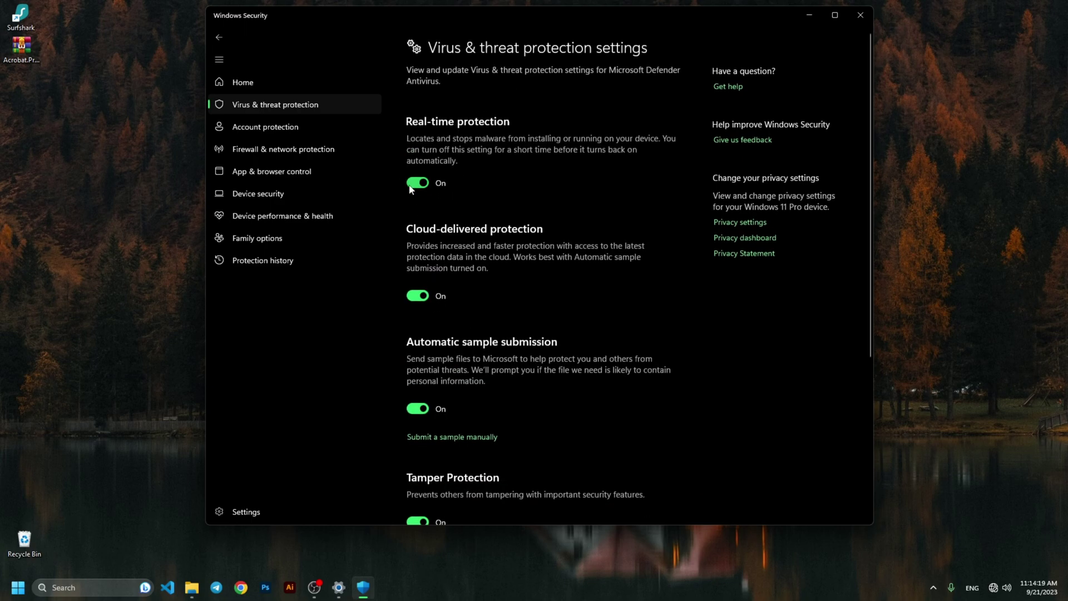
pyautogui.click(418, 184)
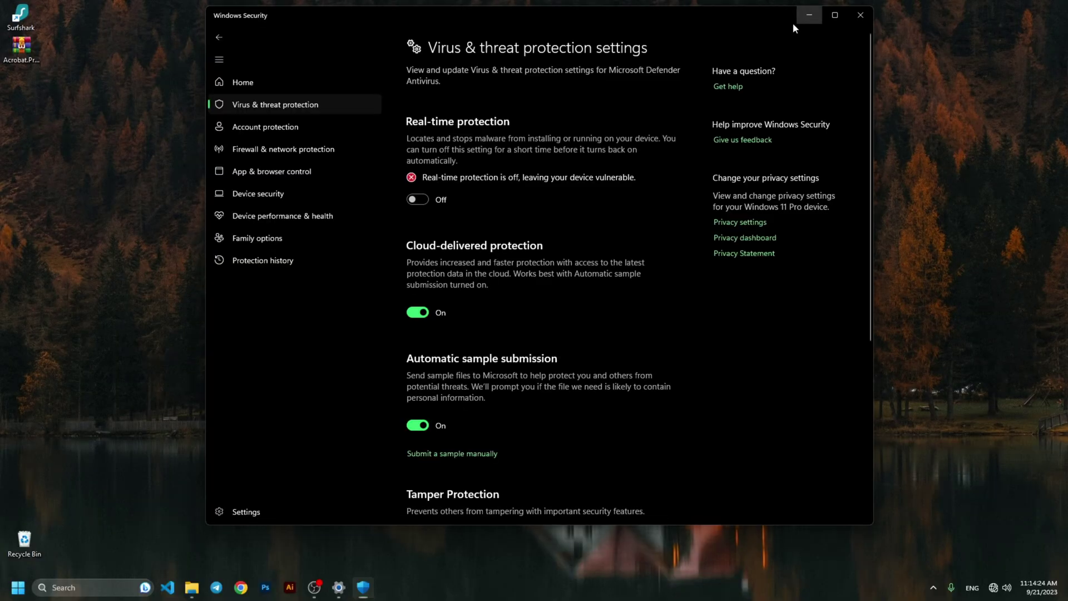
pyautogui.click(809, 15)
# Move the Acrobat.Pro.DC.2015.rar archive to the open middle area of the desktop.
pyautogui.rightClick(399, 161)
pyautogui.click(402, 153)
pyautogui.click(25, 53)
pyautogui.moveTo(26, 54); pyautogui.dragTo(406, 284)
pyautogui.moveTo(342, 233); pyautogui.dragTo(485, 323)
# Extract Acrobat.Pro.DC.2015.rar with WinRAR into a folder of the same name, entering the archive password.
pyautogui.rightClick(398, 281)
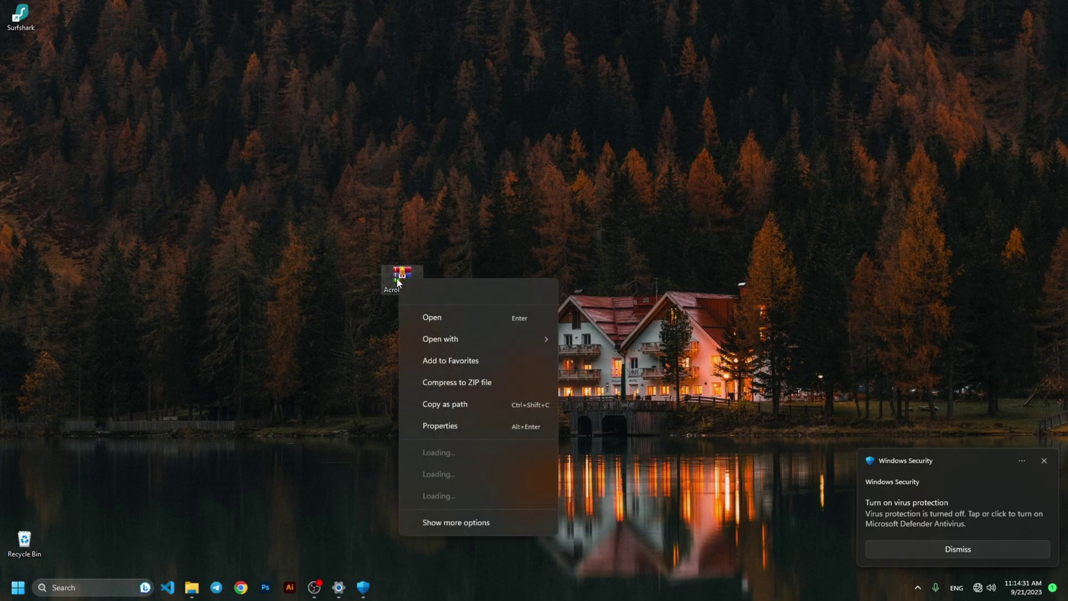
pyautogui.click(445, 466)
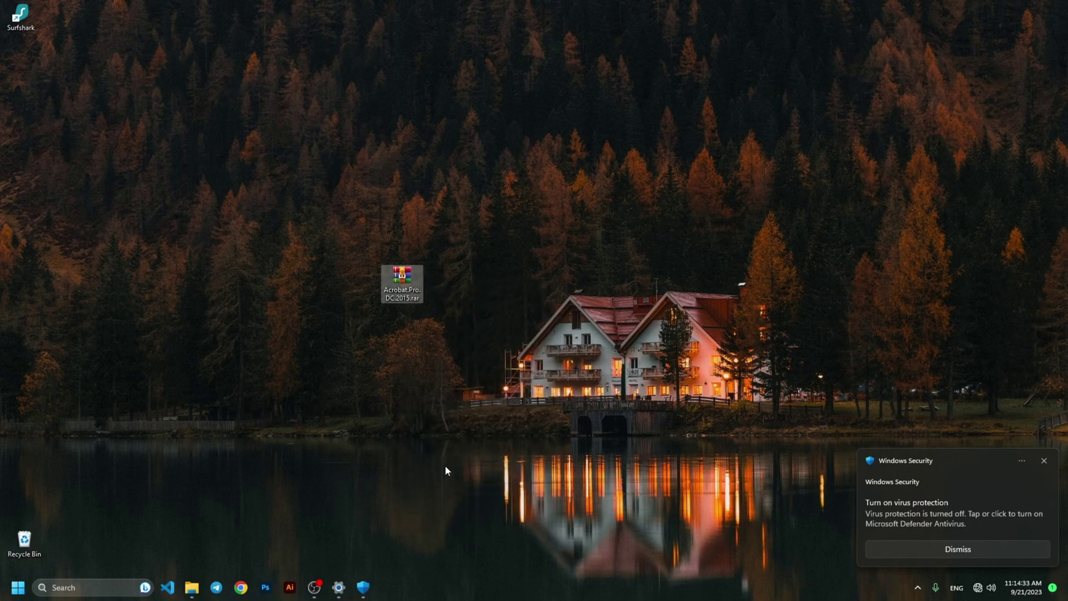
pyautogui.moveTo(495, 231)
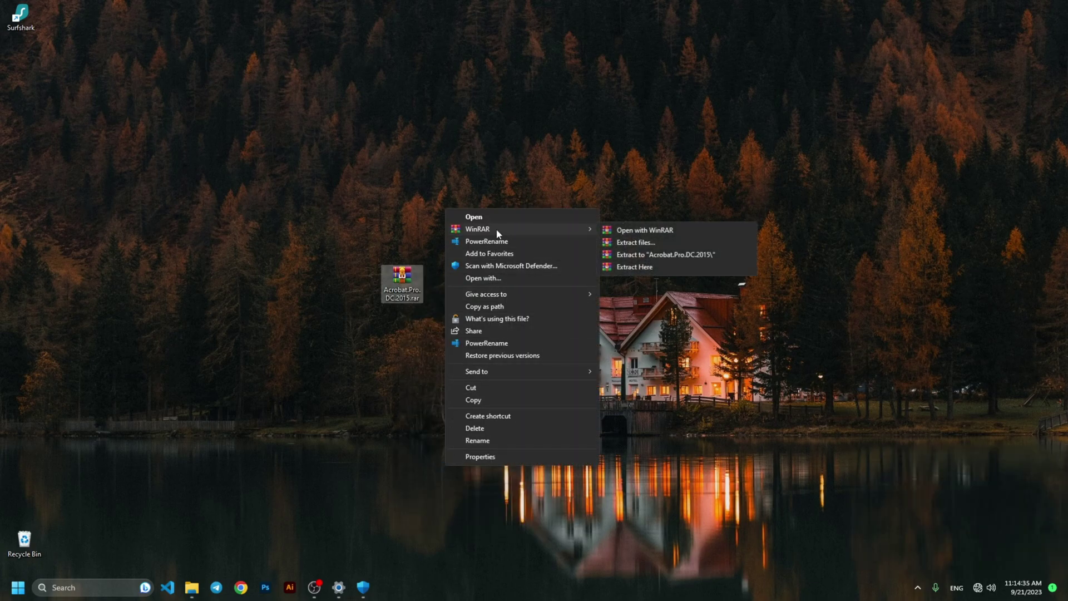
pyautogui.click(635, 255)
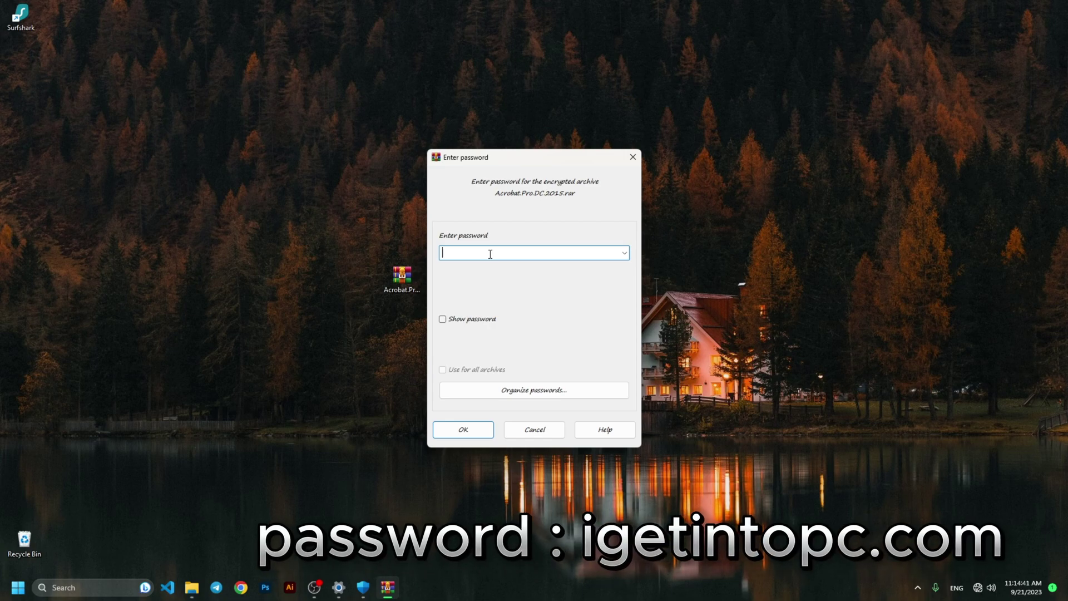
pyautogui.write('i')
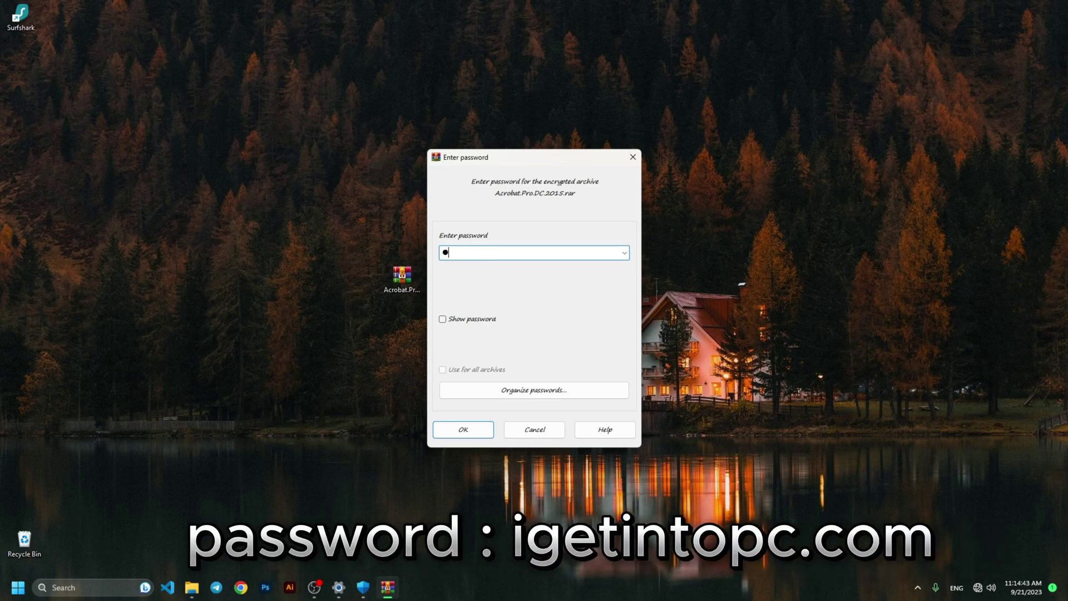
pyautogui.write('getintopcom')
pyautogui.click(472, 318)
pyautogui.click(505, 253)
pyautogui.moveTo(505, 253); pyautogui.dragTo(443, 253)
pyautogui.click(466, 431)
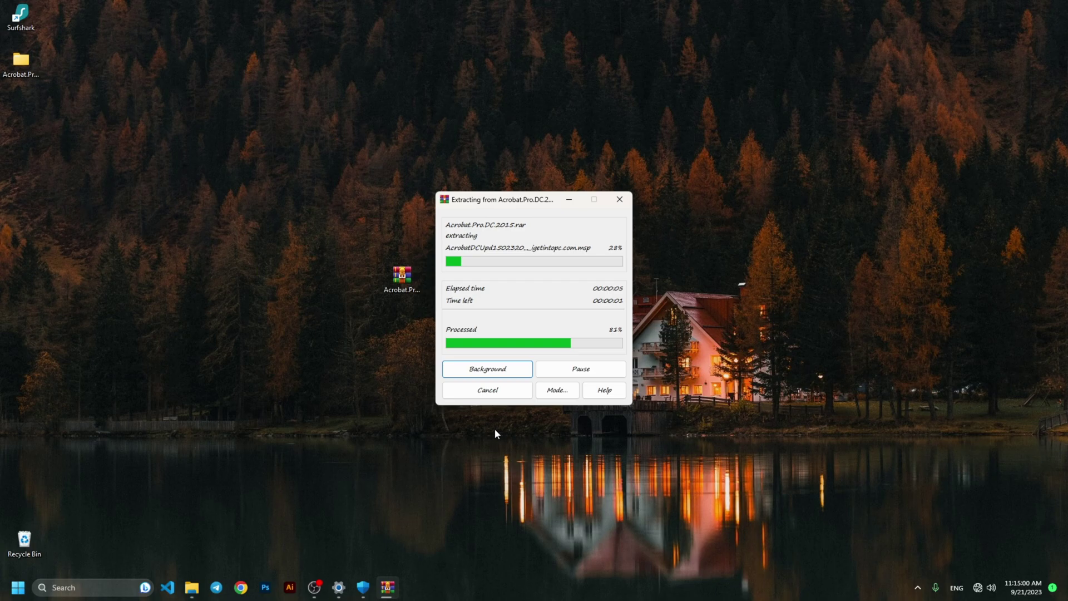
# Place the extracted Acrobat.Pro.DC.2015 folder beside the archive and open its _igetintopc.com_Acrobat.Pro.DC.2015.023.20053 subfolder.
pyautogui.moveTo(20, 61); pyautogui.dragTo(439, 267)
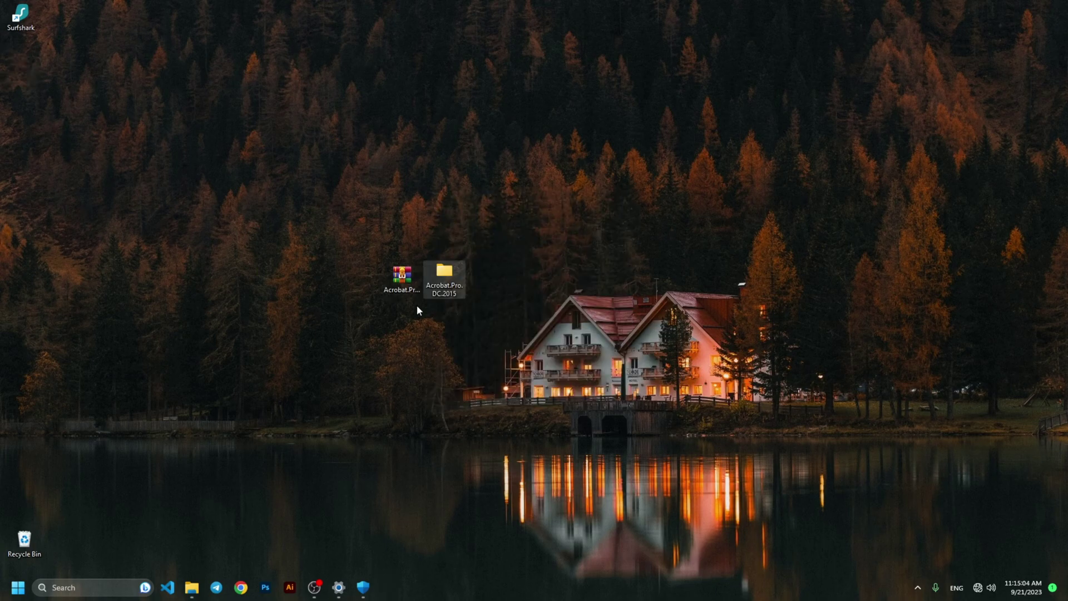
pyautogui.doubleClick(443, 278)
pyautogui.moveTo(489, 123); pyautogui.dragTo(519, 122)
pyautogui.click(497, 221)
pyautogui.doubleClick(483, 221)
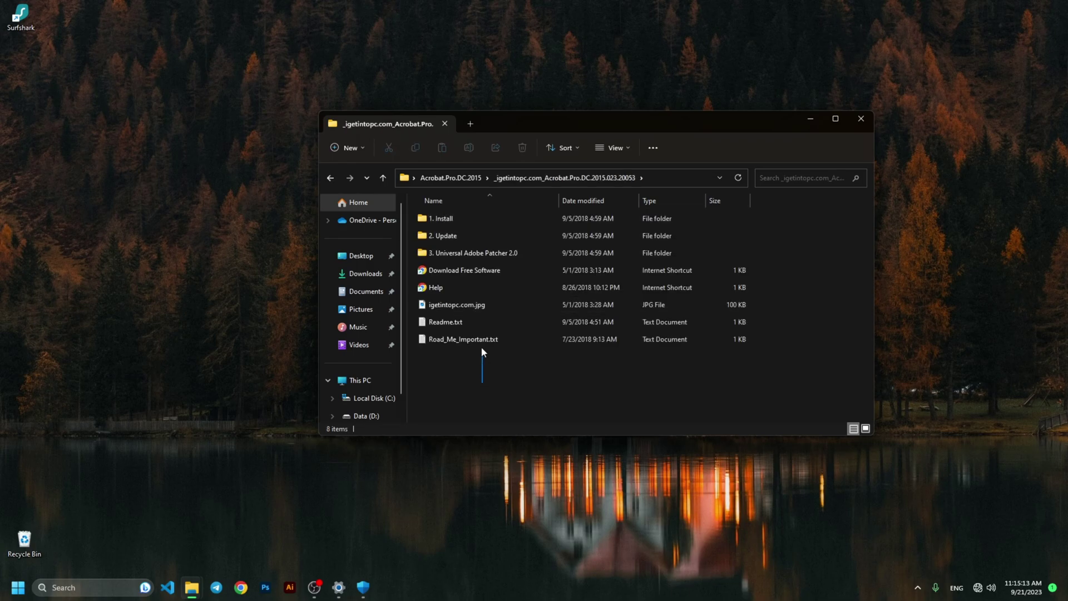
# Run the Acrobat_DC_Web_WWMUI installer from the 1. Install folder, extracting its files to the default Adobe Acrobat desktop folder and launching setup.
pyautogui.moveTo(482, 382); pyautogui.dragTo(455, 222)
pyautogui.click(455, 223)
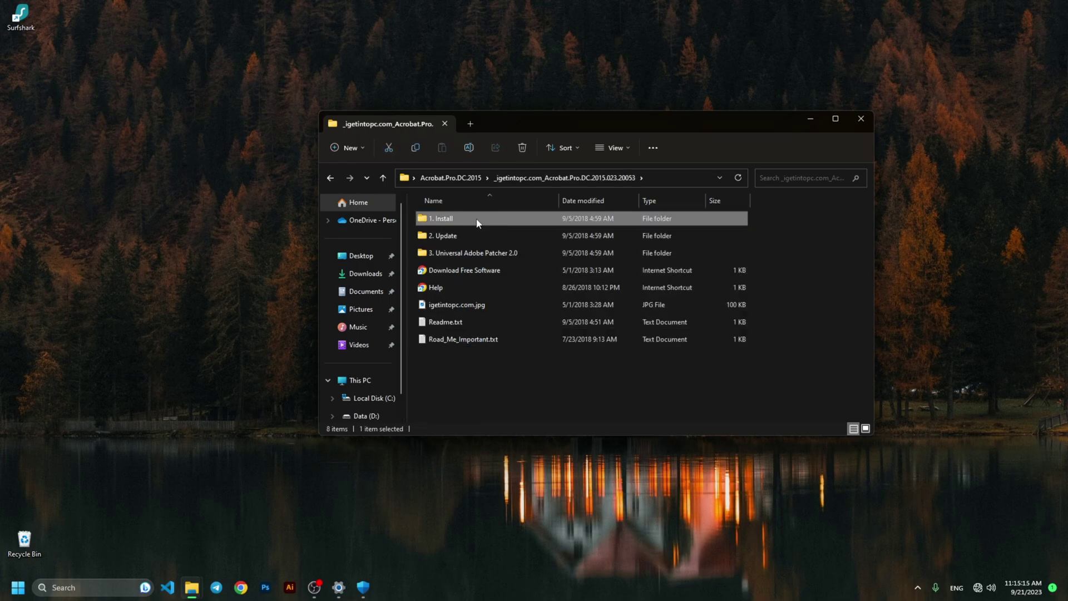
pyautogui.doubleClick(464, 220)
pyautogui.click(462, 219)
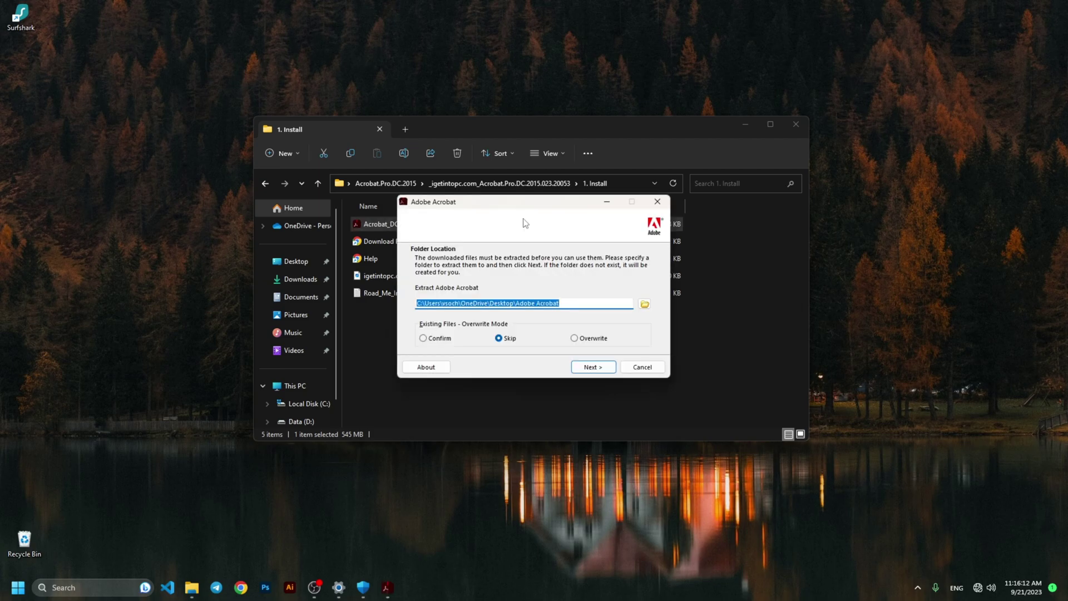
pyautogui.click(582, 369)
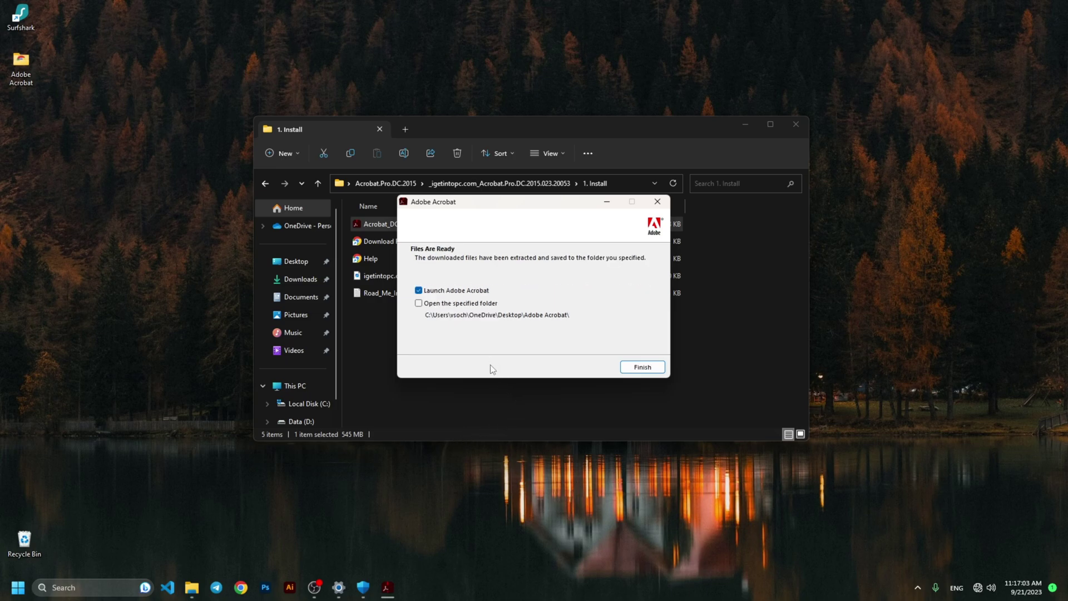
pyautogui.click(642, 367)
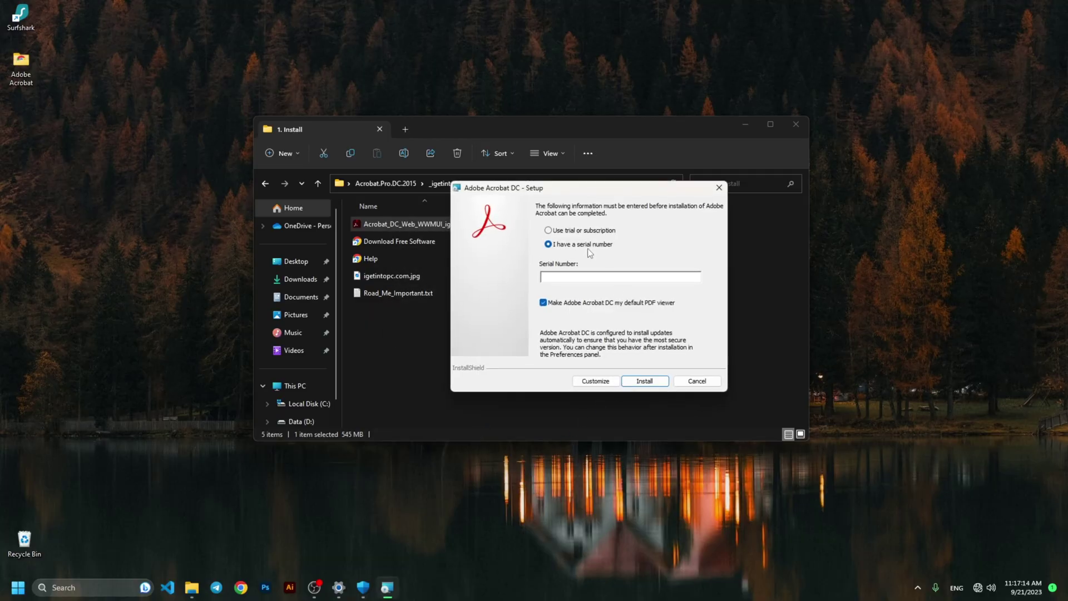
# Install Adobe Acrobat DC with the "Use trial or subscription" option and finish the setup wizard.
pyautogui.click(564, 231)
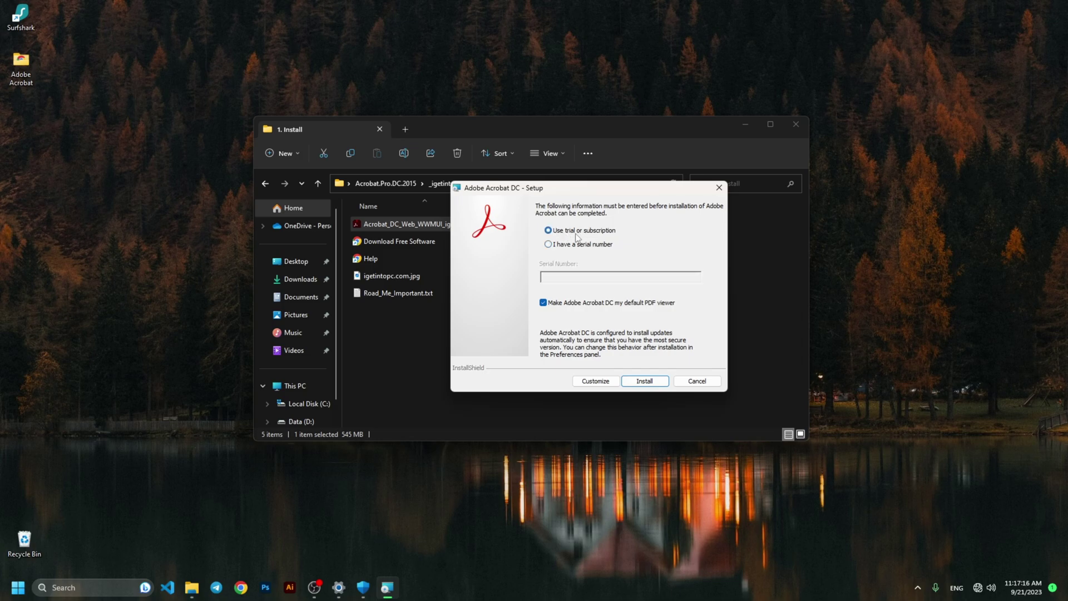
pyautogui.click(644, 382)
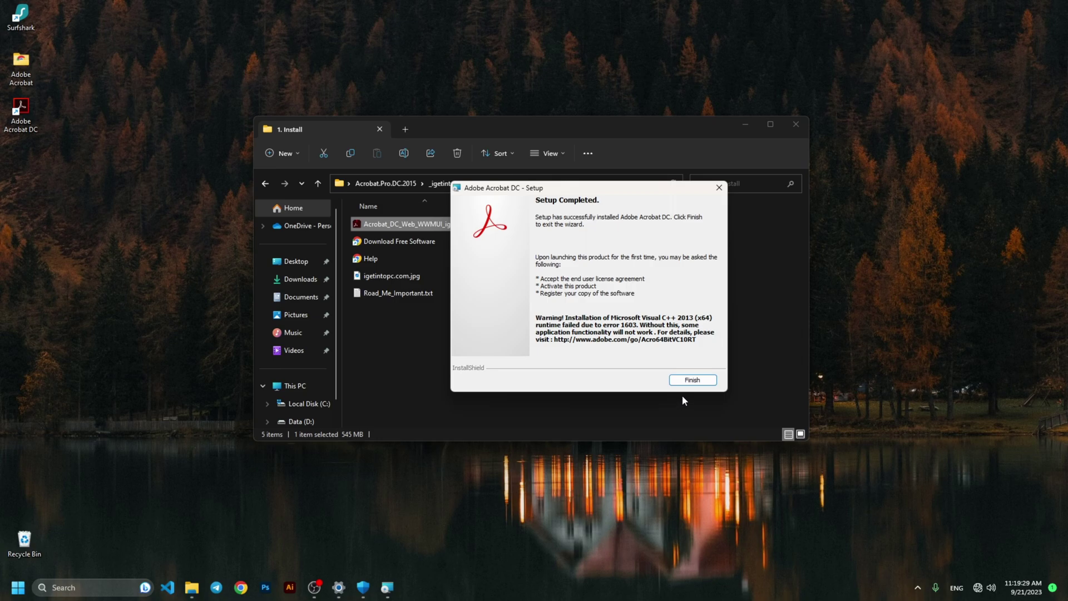
pyautogui.click(691, 380)
pyautogui.click(489, 382)
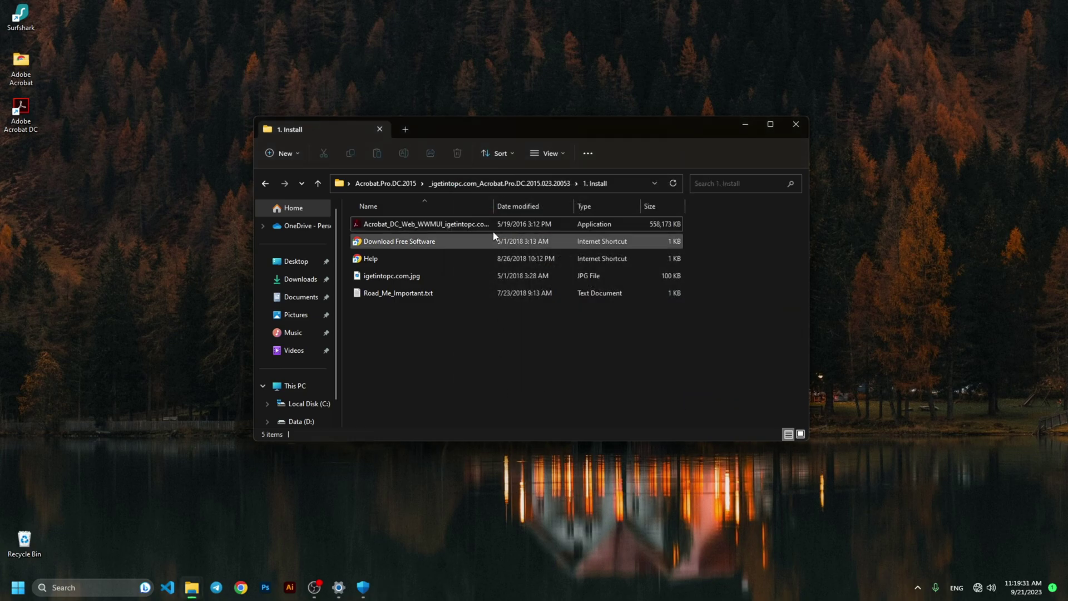
pyautogui.click(508, 184)
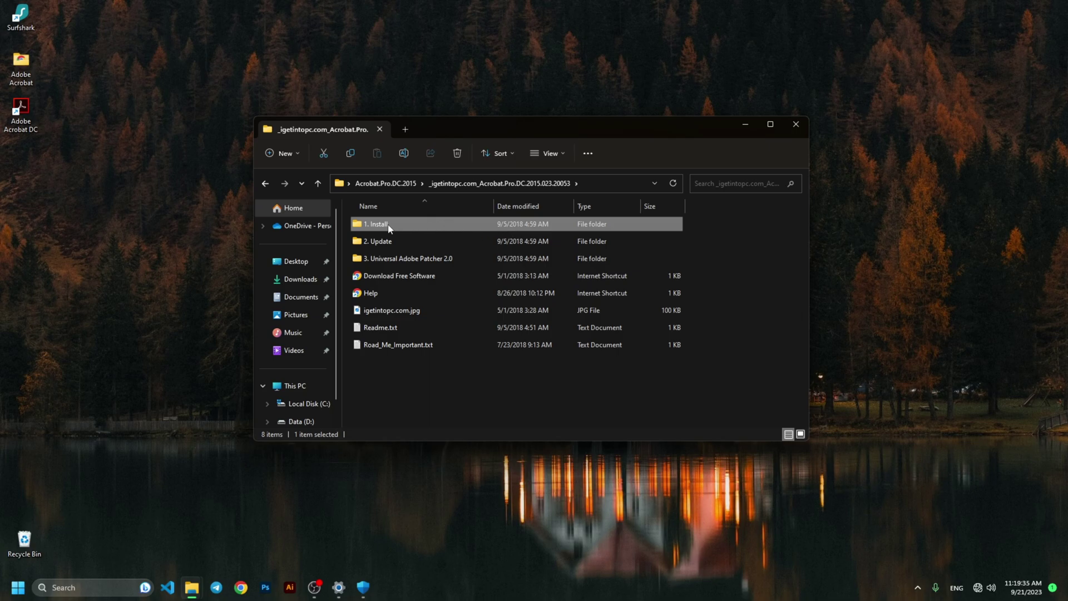
pyautogui.click(401, 243)
pyautogui.doubleClick(388, 243)
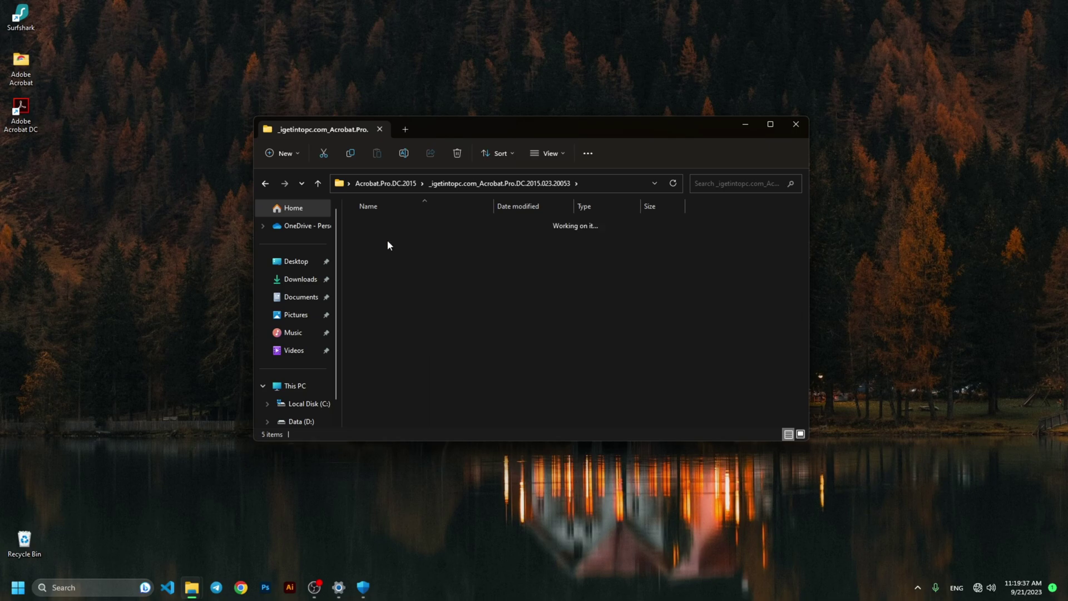
pyautogui.click(397, 223)
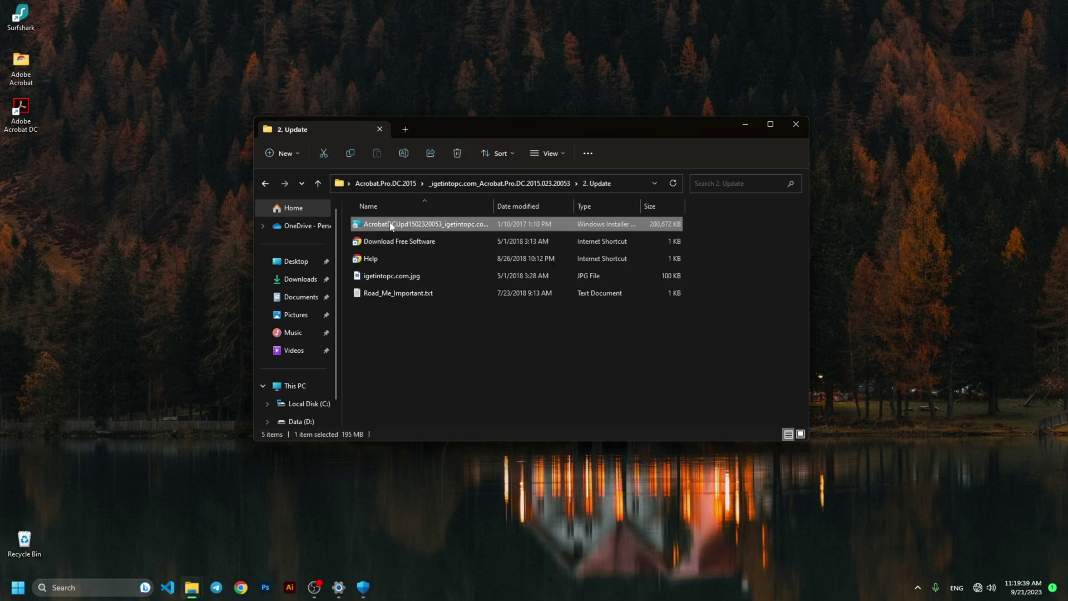
pyautogui.doubleClick(405, 226)
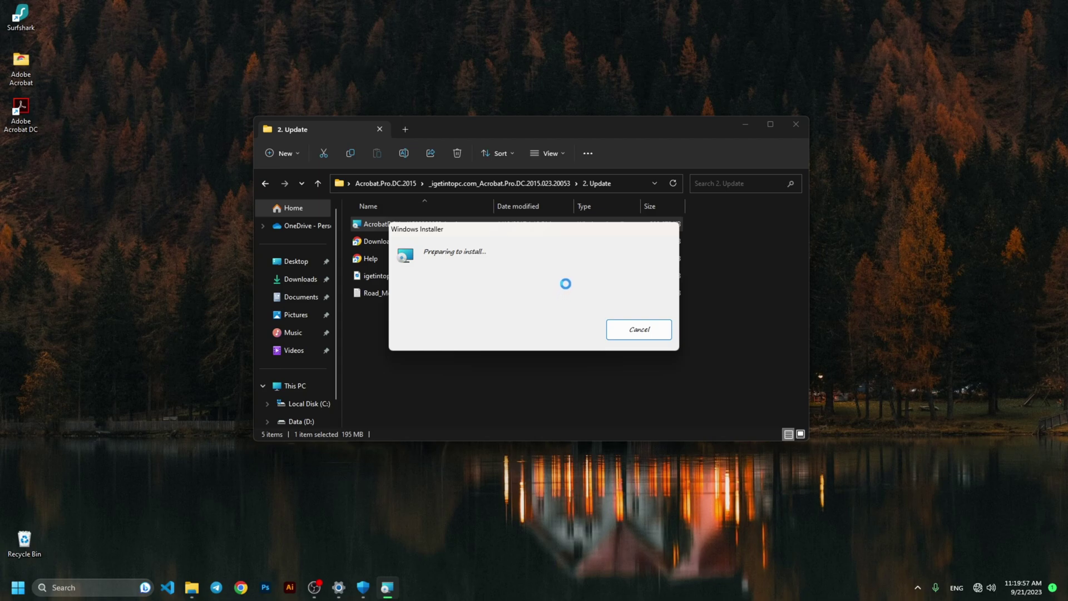
# Install the Adobe Acrobat DC patch through the update wizard.
pyautogui.click(610, 323)
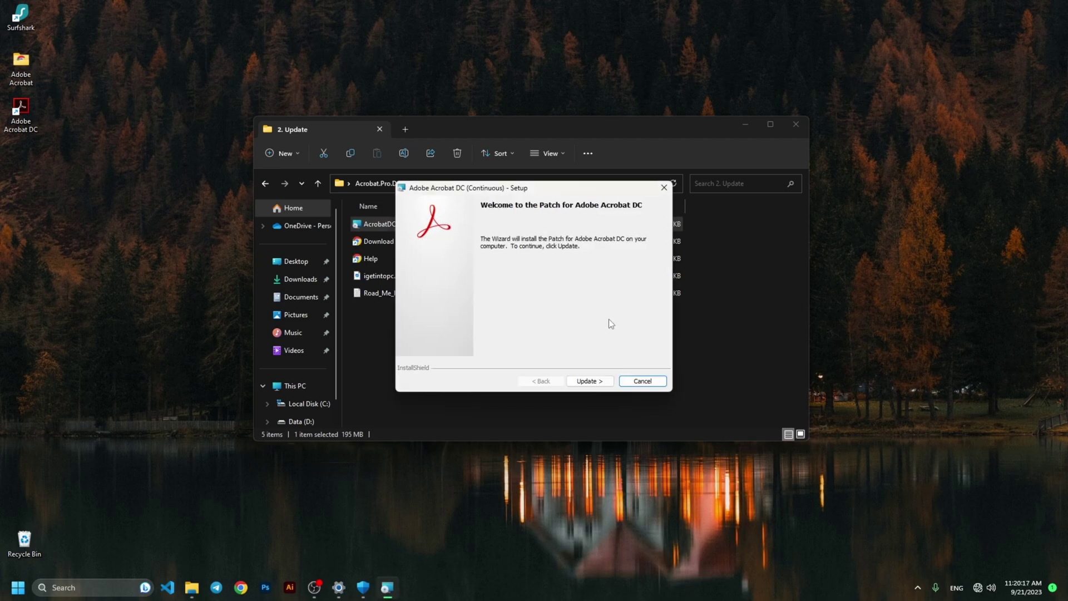
pyautogui.click(580, 380)
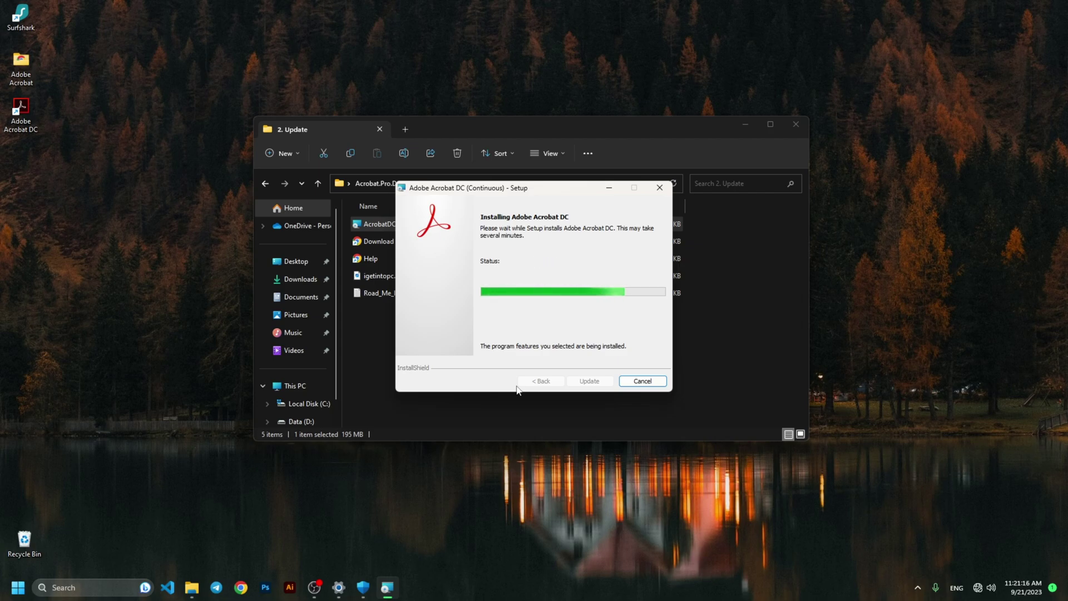
pyautogui.click(185, 307)
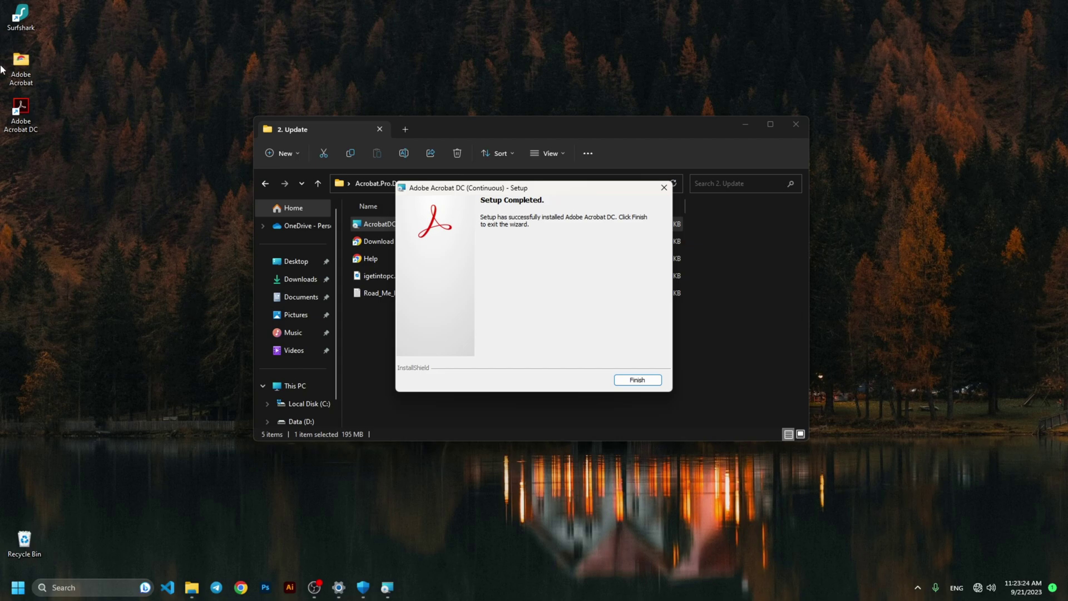
# Finish the update wizard and run the adobe.snr.patch.v2.0-painter application as administrator from the 3. Universal Adobe Patcher 2.0 folder.
pyautogui.click(627, 381)
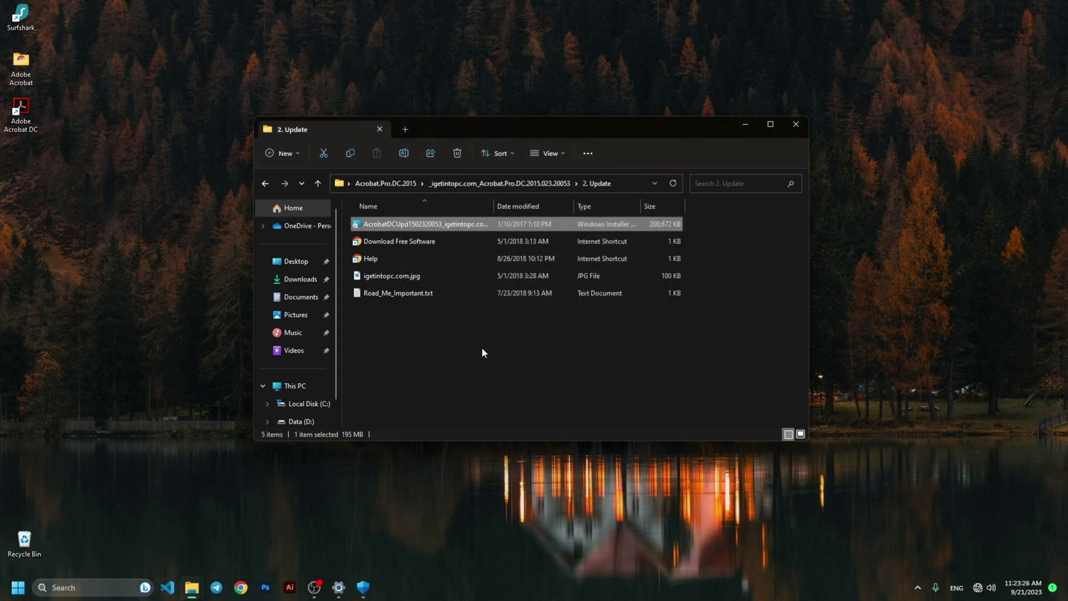
pyautogui.click(499, 185)
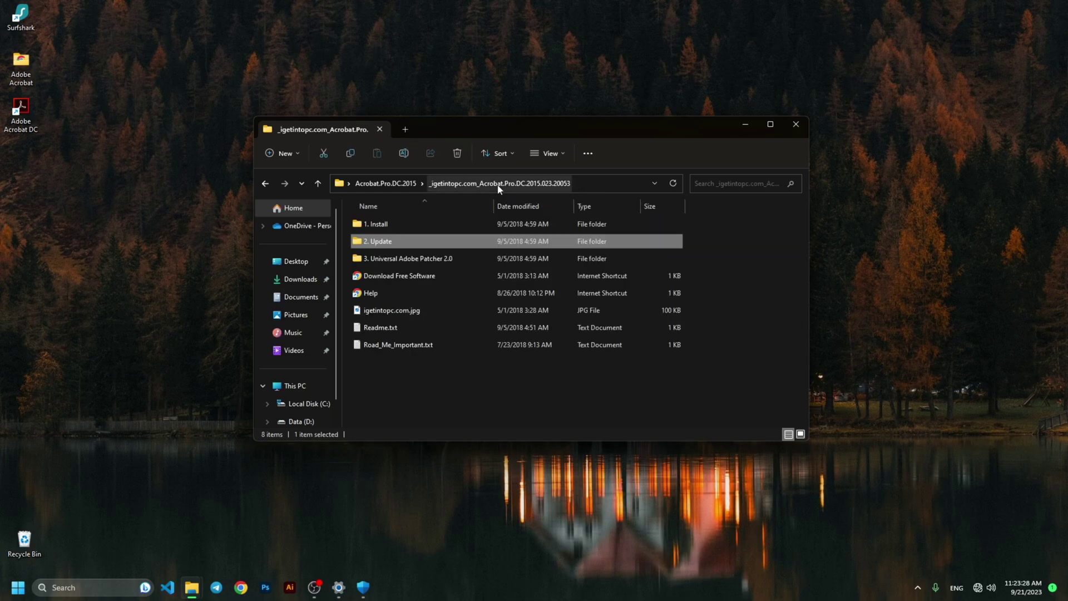
pyautogui.click(414, 260)
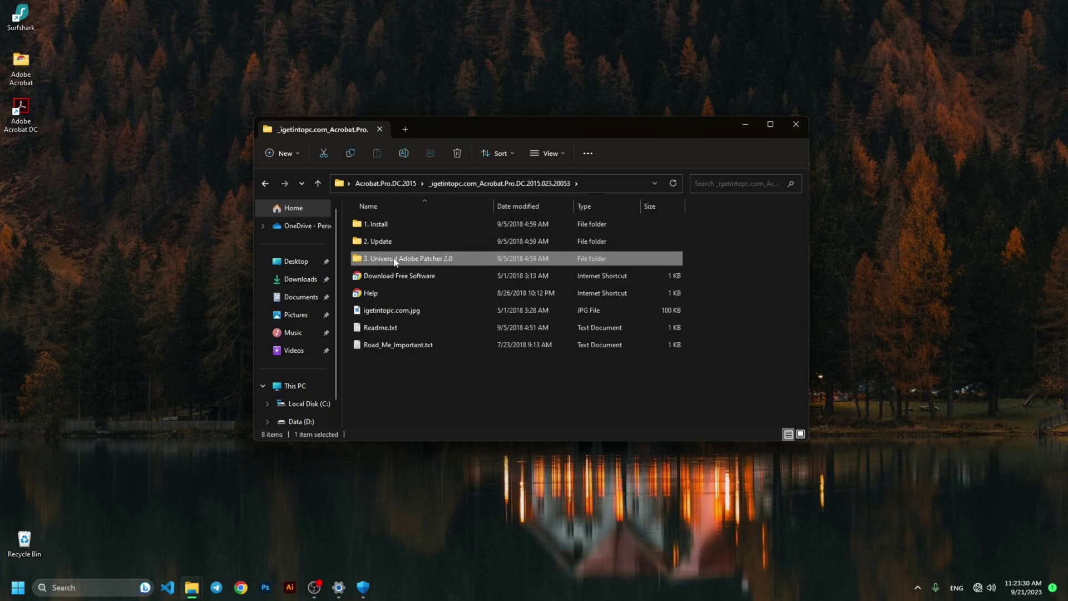
pyautogui.doubleClick(391, 260)
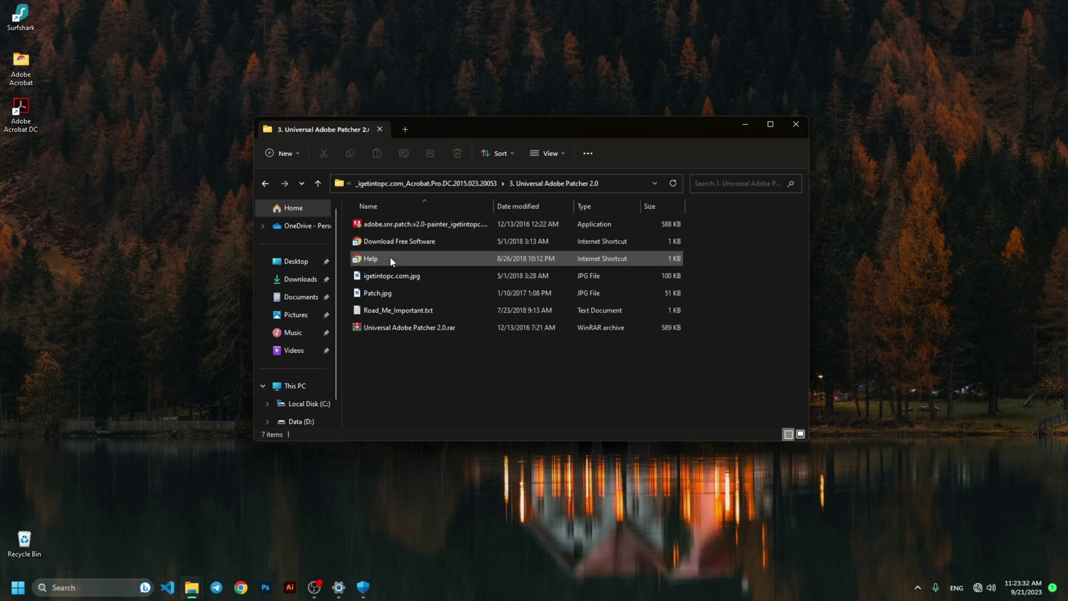
pyautogui.click(378, 226)
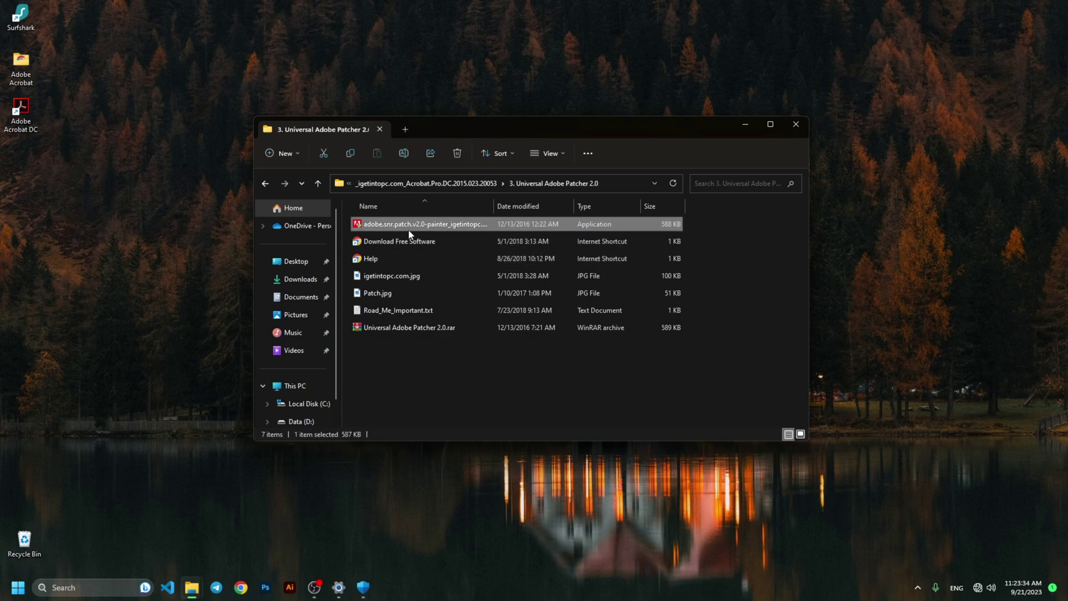
pyautogui.rightClick(388, 223)
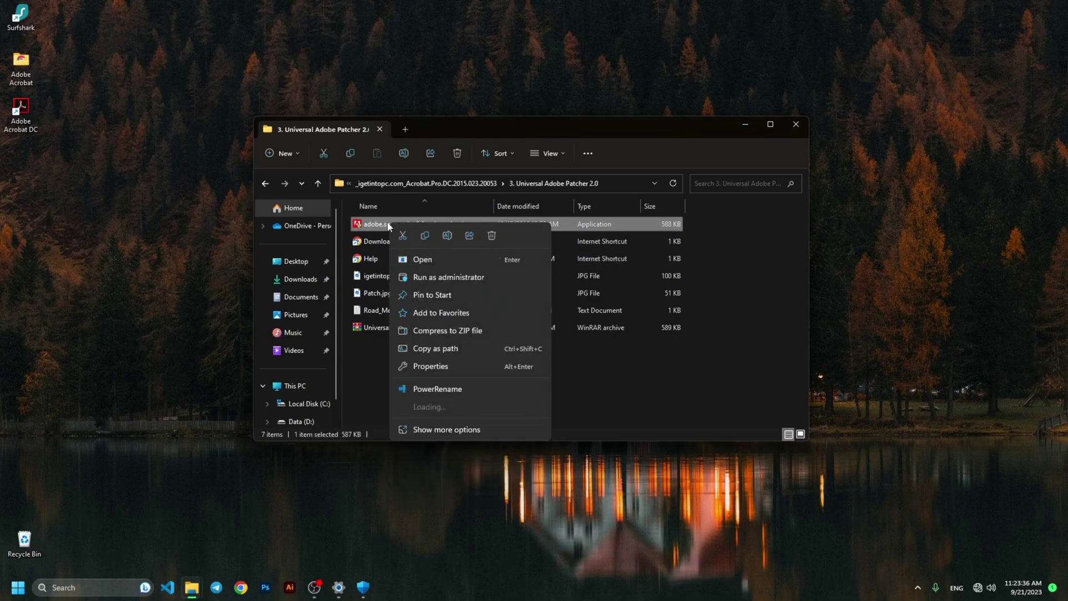
pyautogui.click(430, 277)
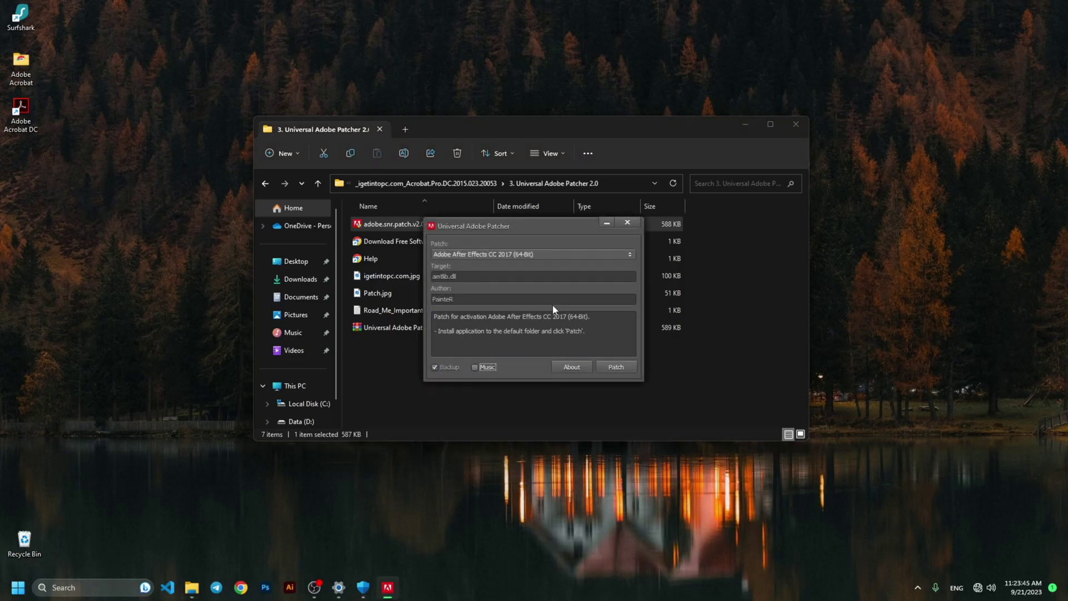
# Apply the Adobe Acrobat Pro DC 2015 (32-Bit) patch in Universal Adobe Patcher, and close the patcher and its folder.
pyautogui.click(584, 254)
pyautogui.scroll(-10, 570, 295)
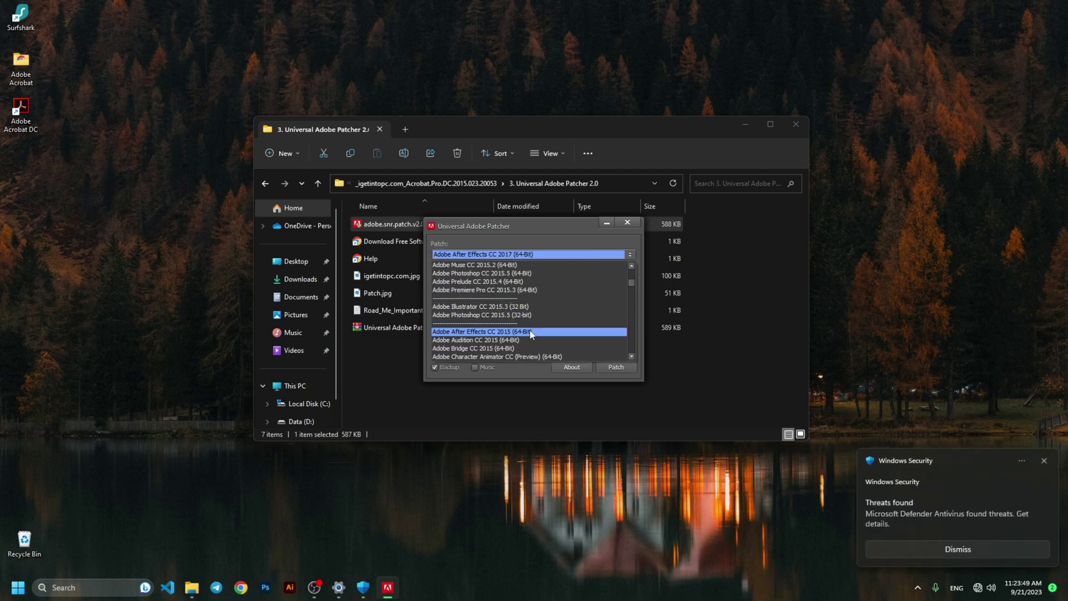
pyautogui.scroll(-3, 539, 320)
pyautogui.scroll(-5, 540, 324)
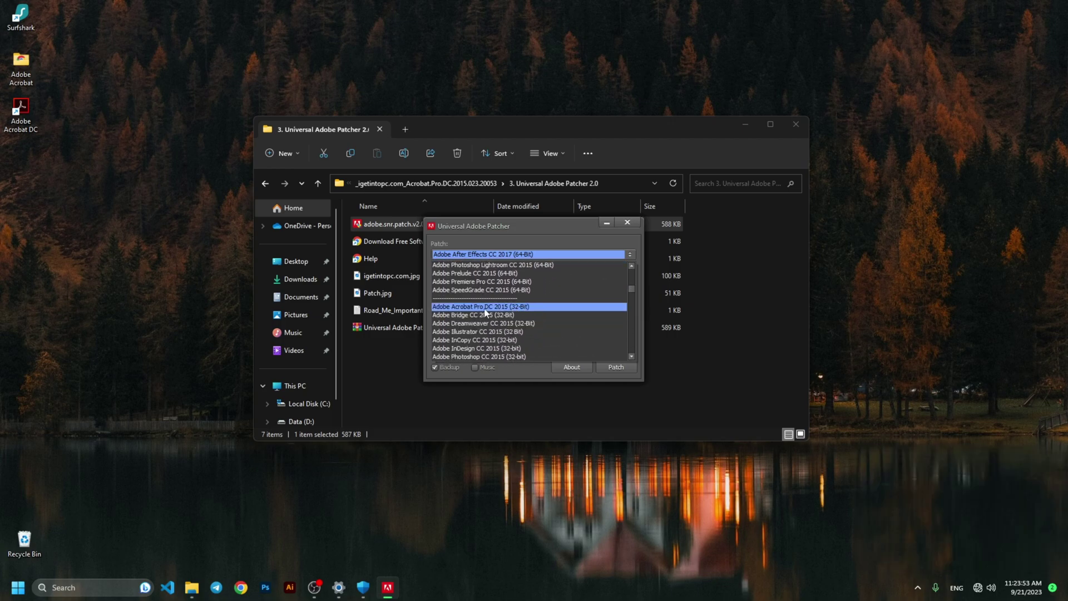
pyautogui.click(485, 308)
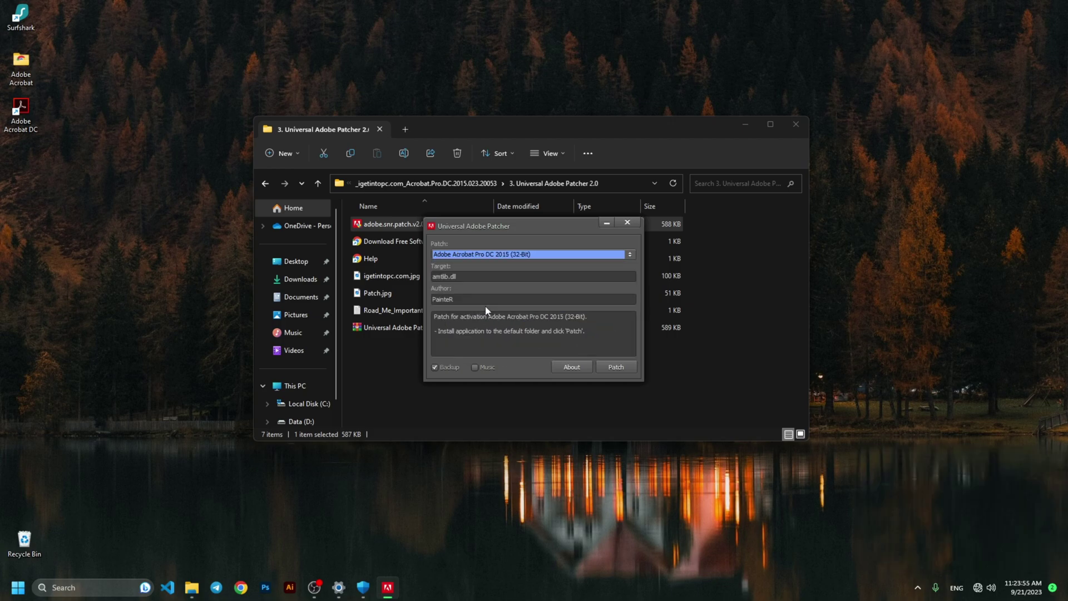
pyautogui.click(611, 368)
pyautogui.moveTo(490, 316); pyautogui.dragTo(483, 316)
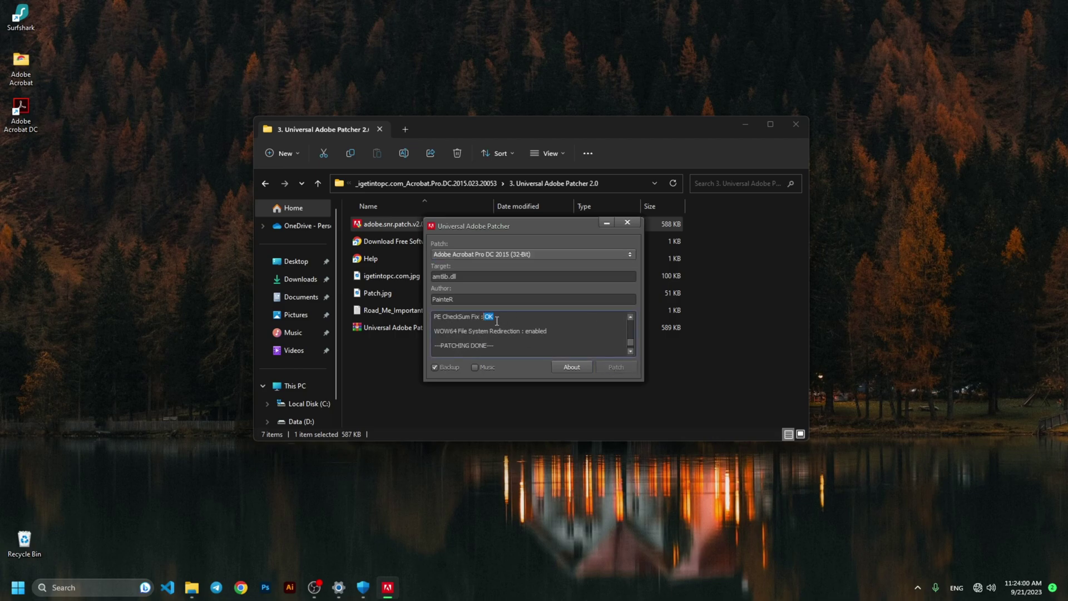
pyautogui.click(627, 223)
pyautogui.click(795, 124)
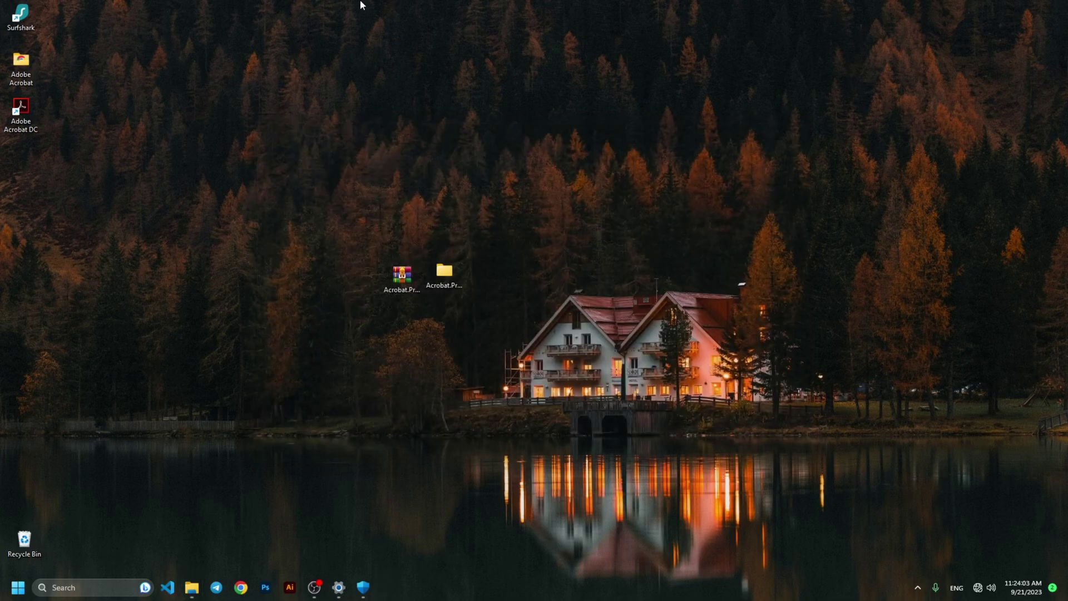
# Launch Adobe Acrobat DC from the desktop and disable "Automatically install updates" in the Updater preferences.
pyautogui.doubleClick(33, 118)
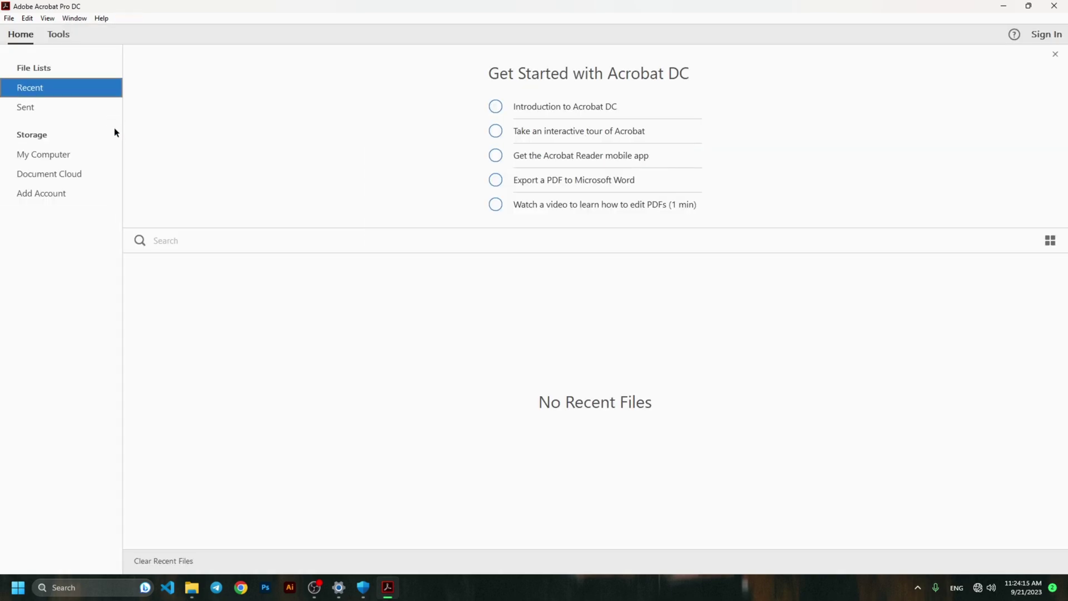
pyautogui.click(27, 18)
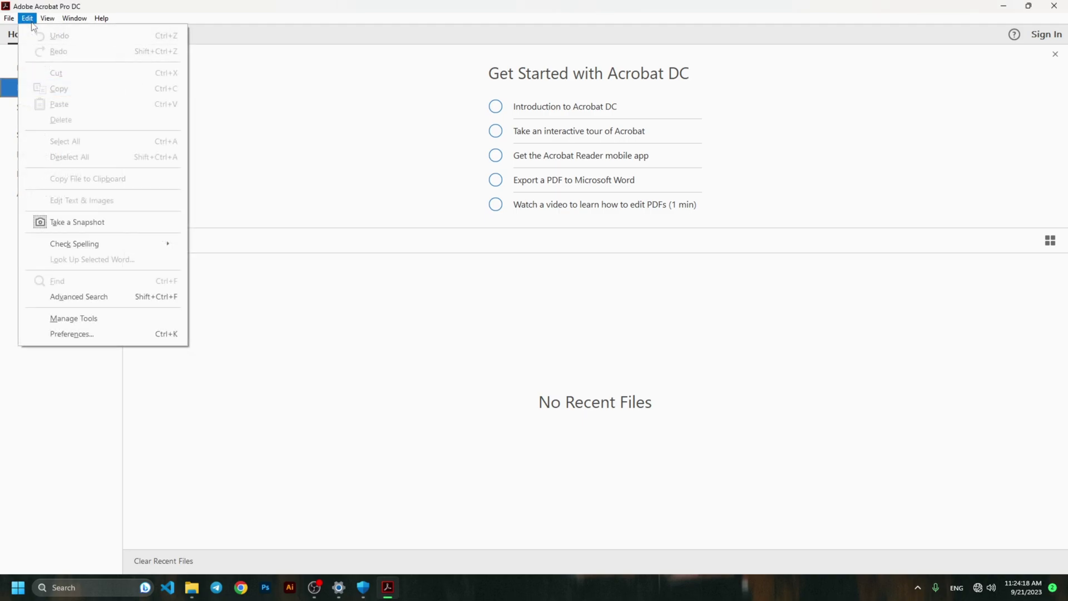
pyautogui.click(71, 334)
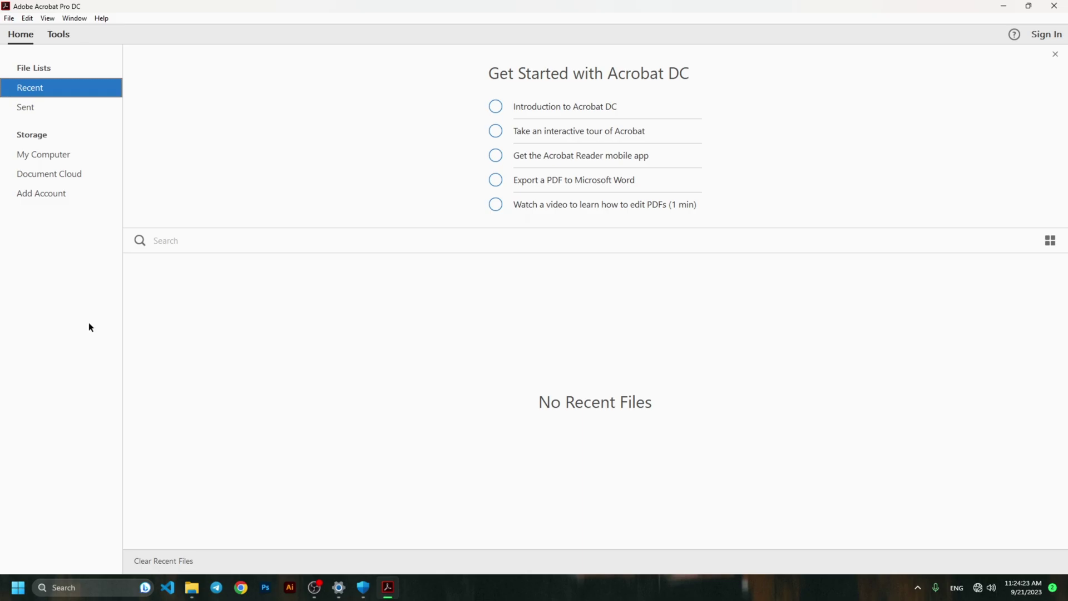
pyautogui.hotkey('ctrl', 'k')
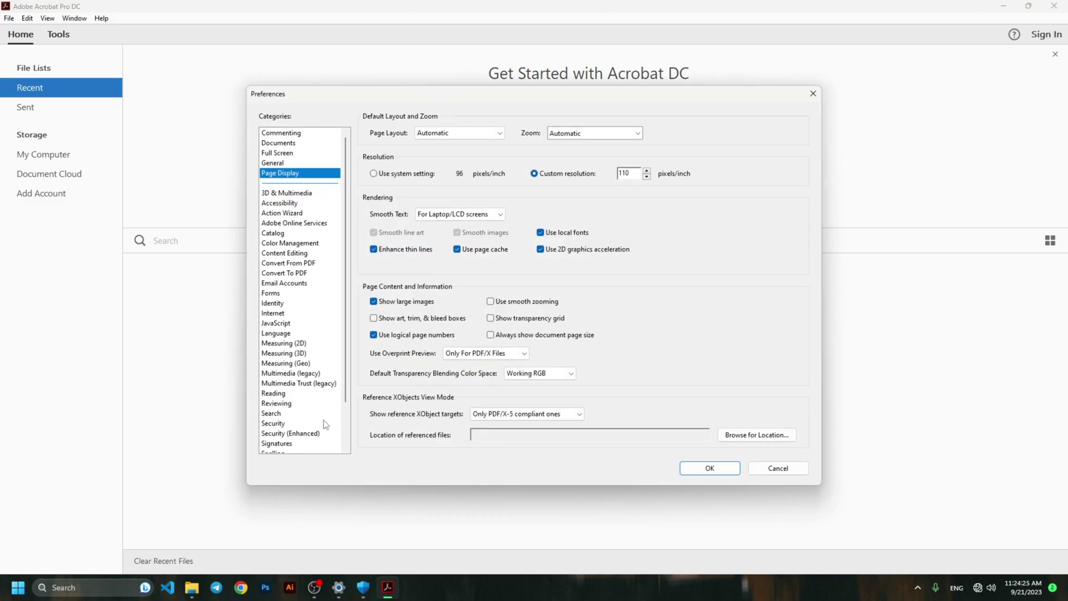
pyautogui.scroll(-2, 329, 414)
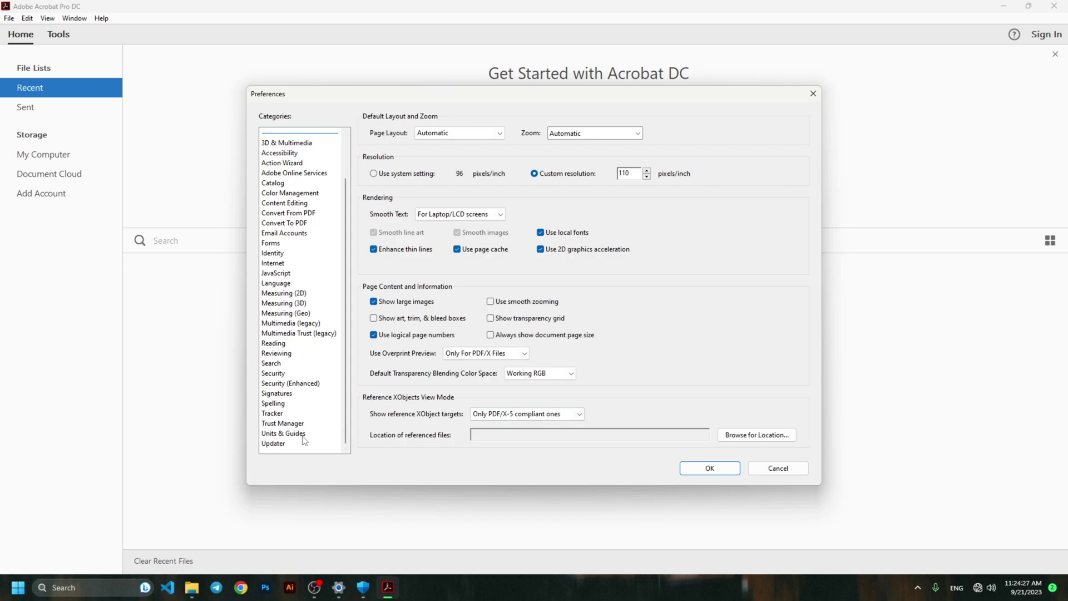
pyautogui.click(274, 443)
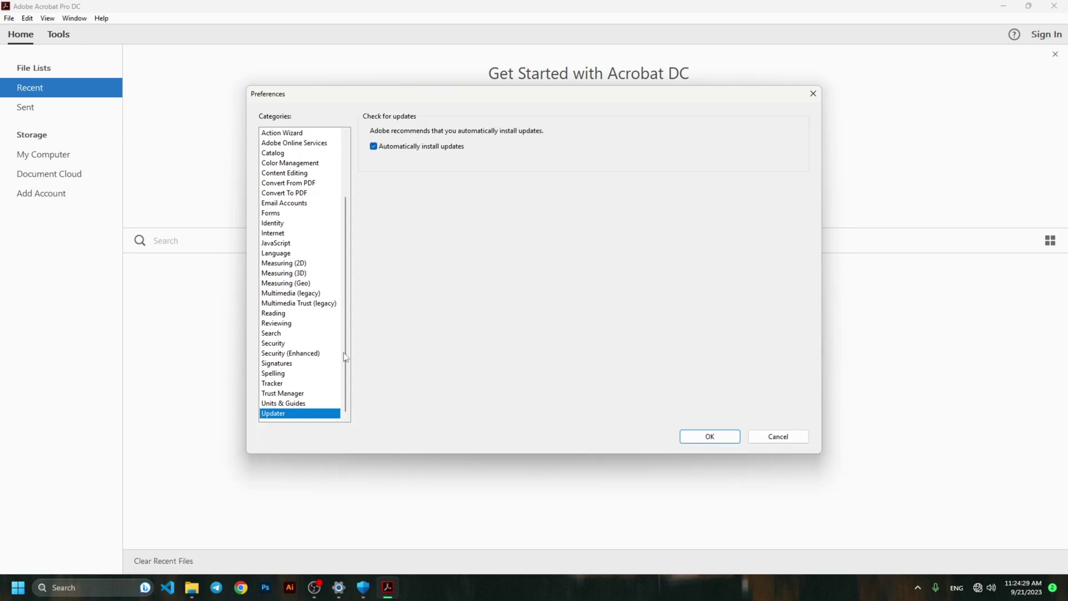
pyautogui.click(374, 147)
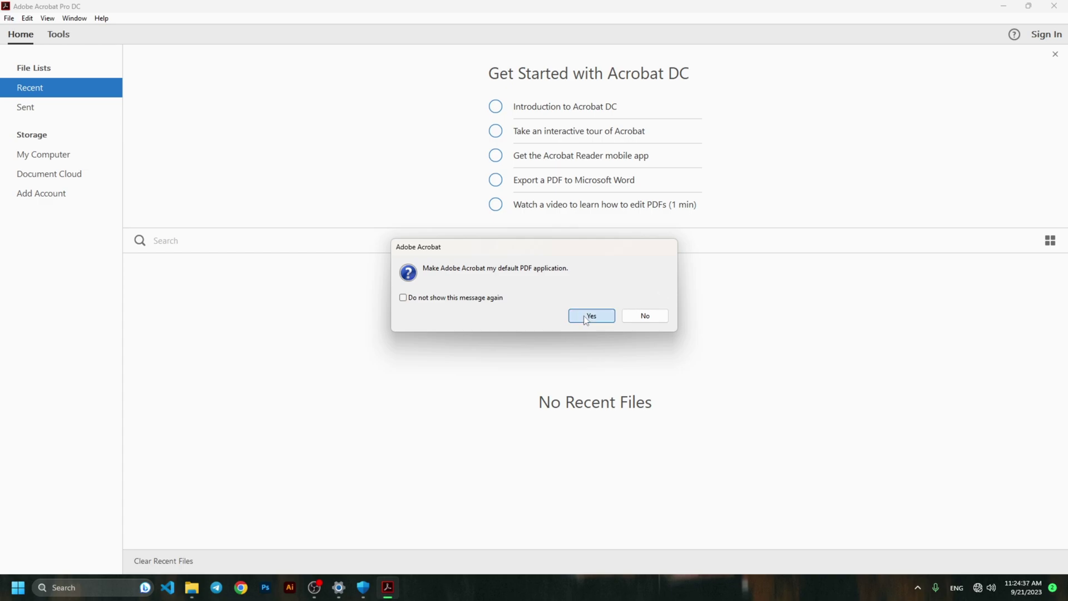
# Accept making Acrobat the default PDF application and set Adobe Acrobat DC as the default app for .pdf files in Windows Settings.
pyautogui.click(583, 315)
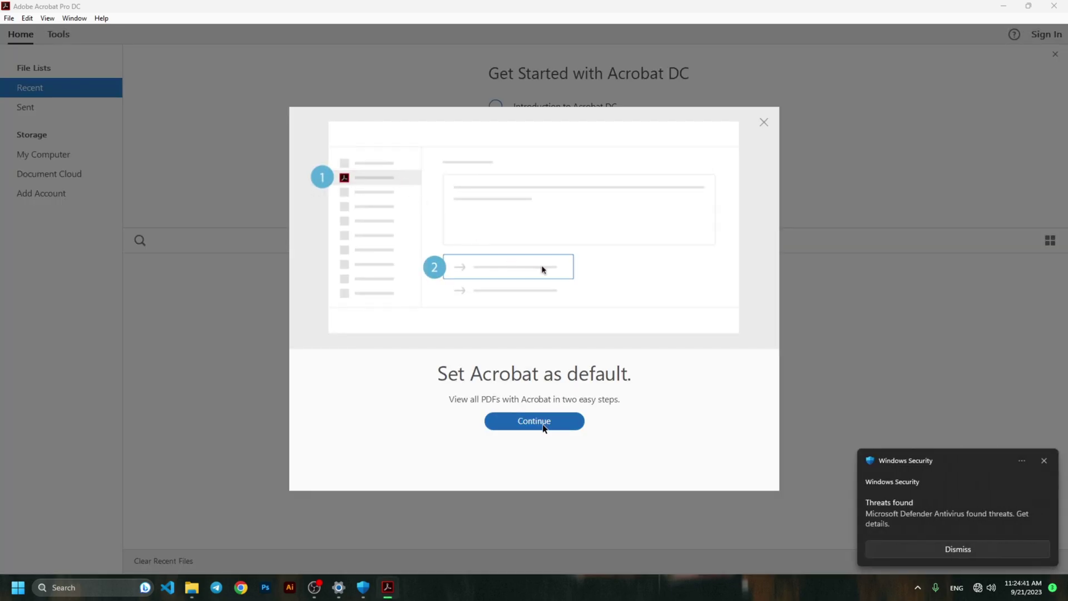
pyautogui.click(533, 420)
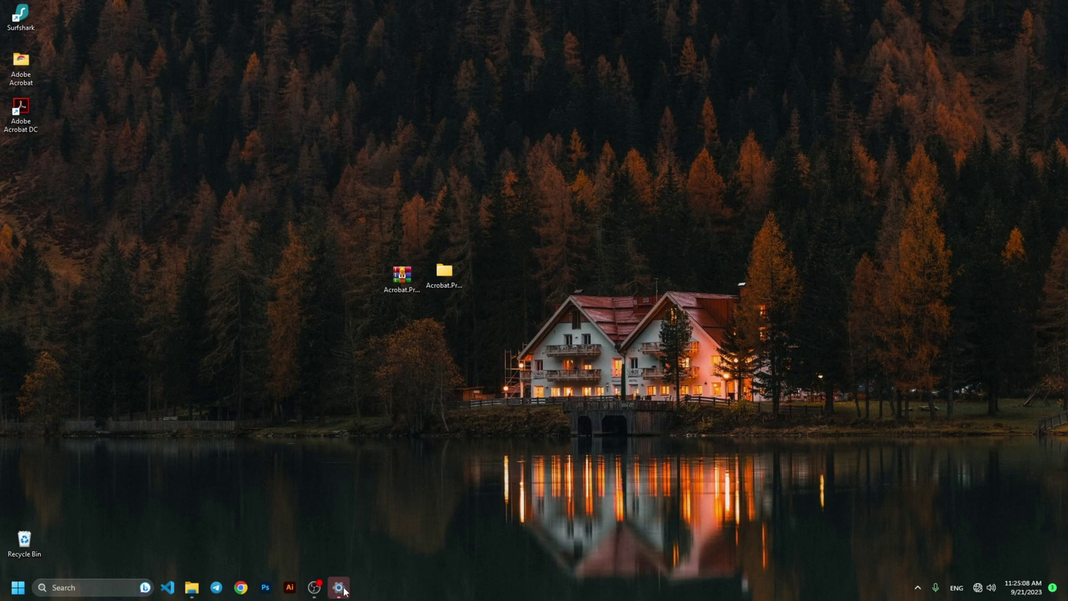
pyautogui.click(338, 586)
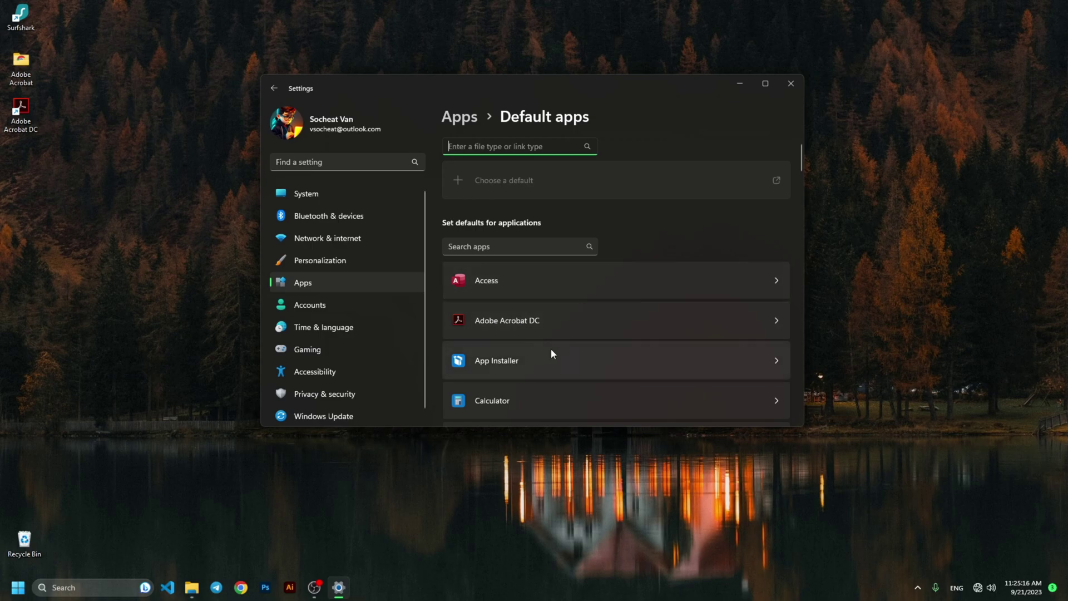
pyautogui.scroll(-2, 548, 351)
pyautogui.click(543, 239)
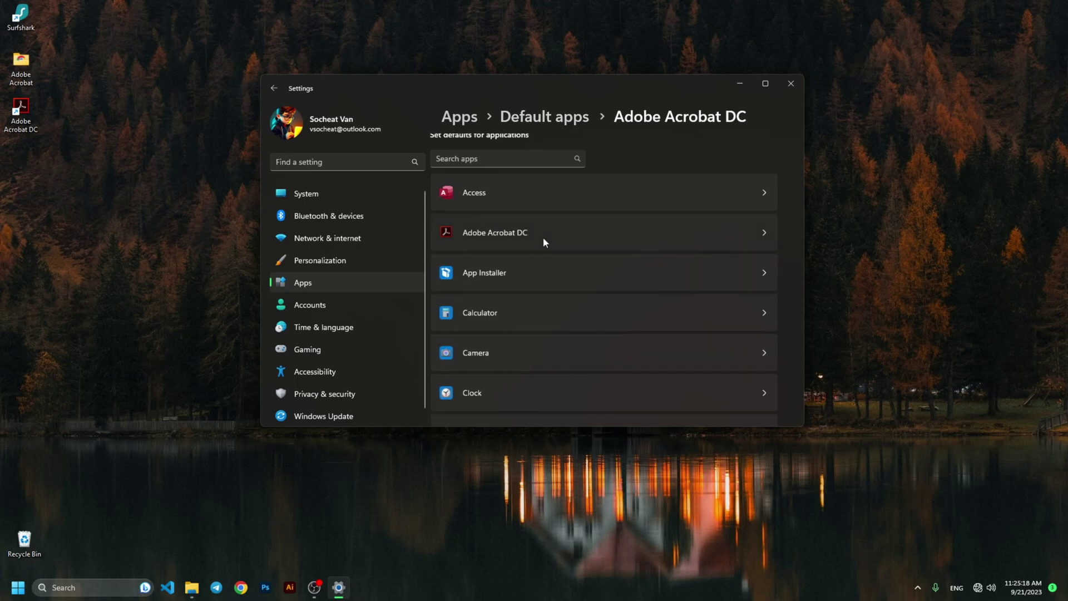
pyautogui.scroll(-1, 551, 328)
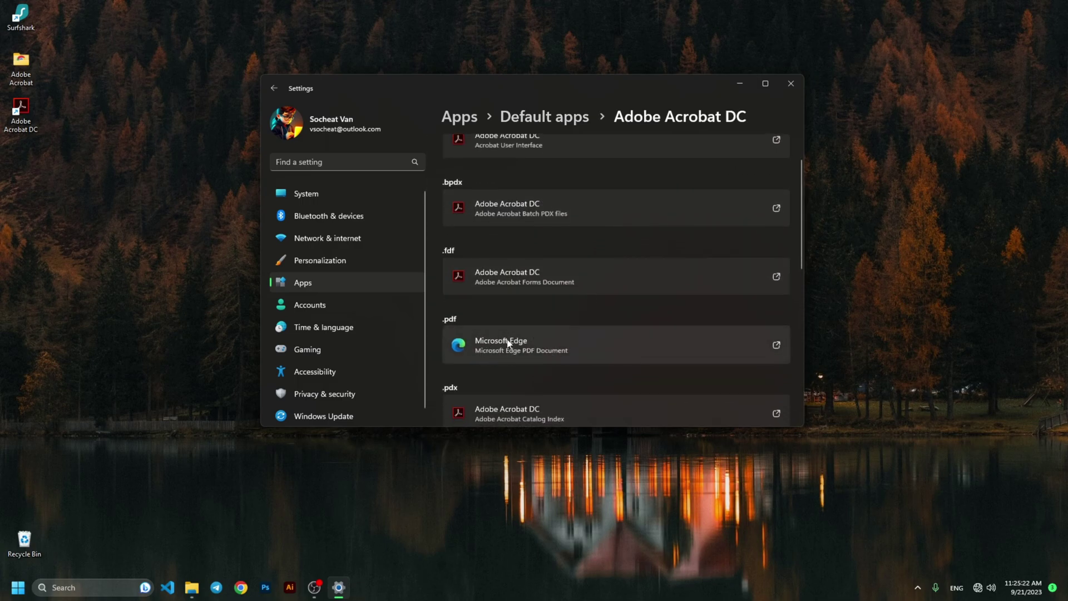
pyautogui.click(507, 344)
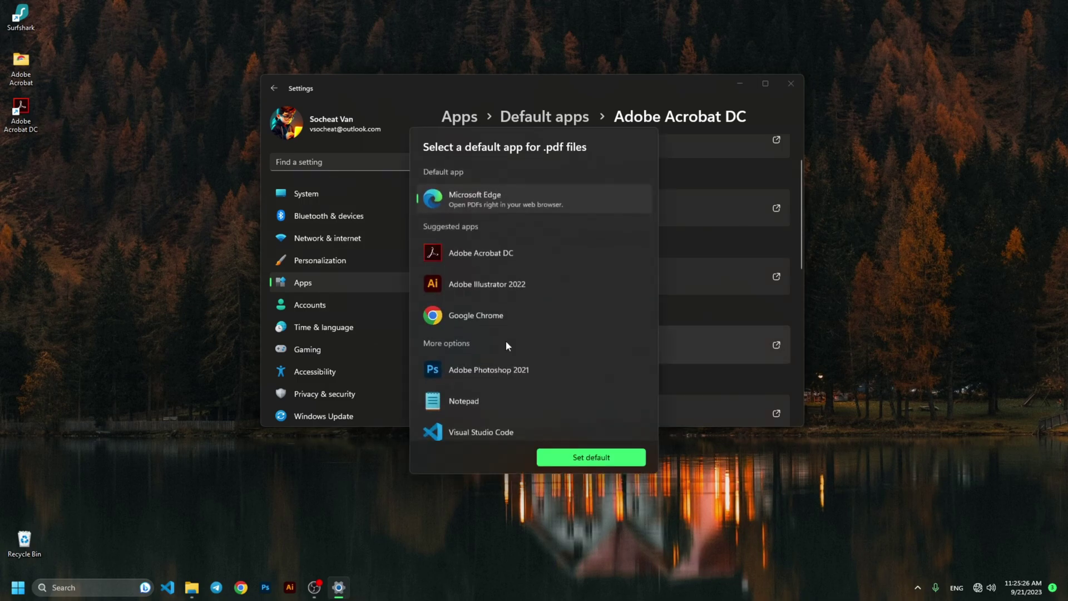
pyautogui.click(473, 260)
pyautogui.click(591, 456)
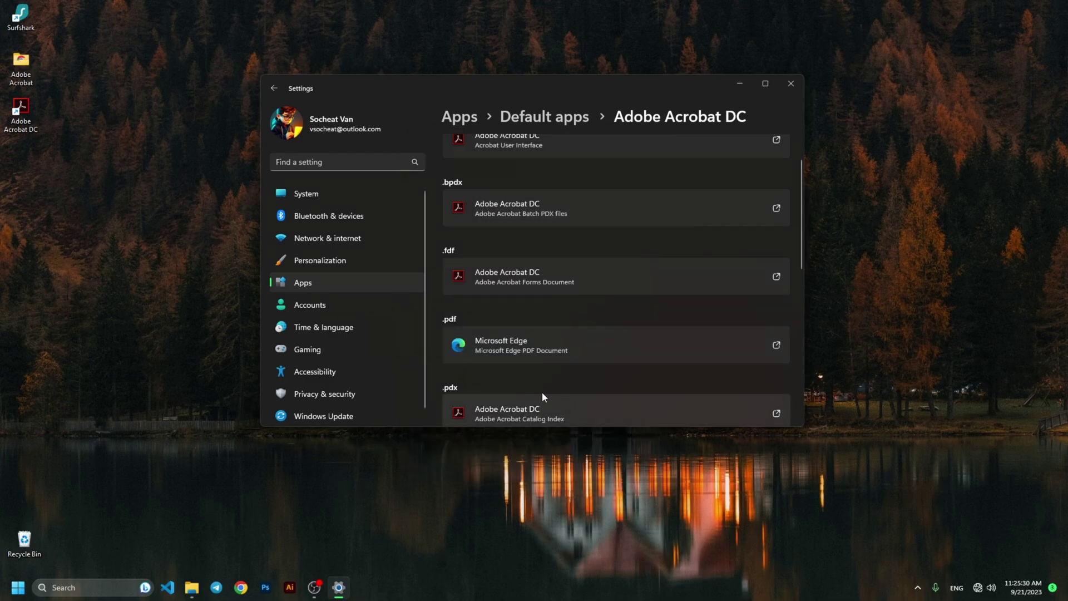
pyautogui.click(791, 84)
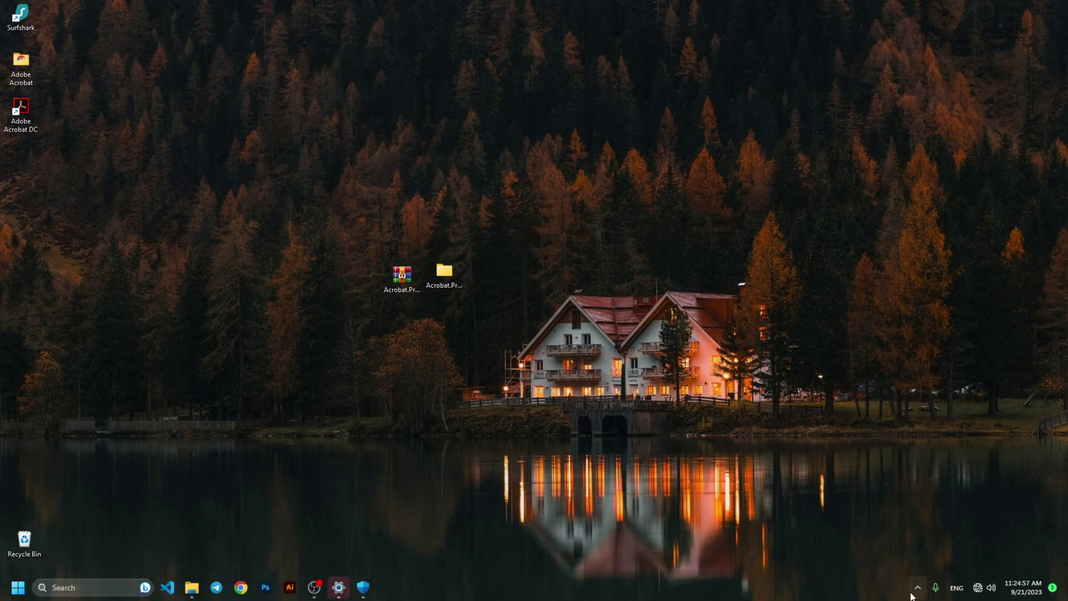
# Turn real-time protection back on in the Windows Security virus and threat protection settings.
pyautogui.click(912, 589)
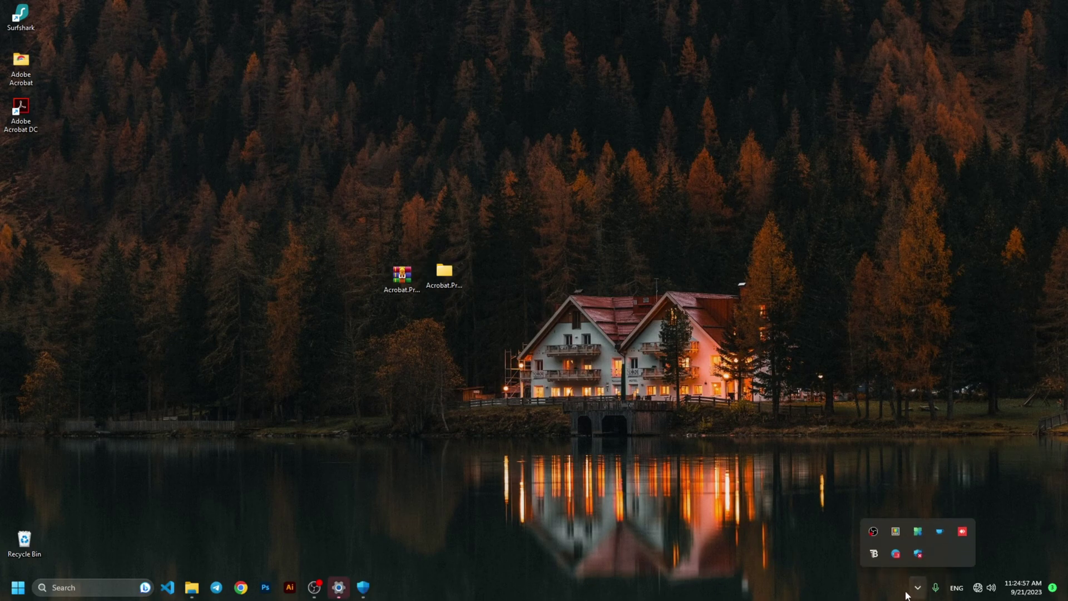
pyautogui.click(917, 554)
pyautogui.scroll(-1, 623, 154)
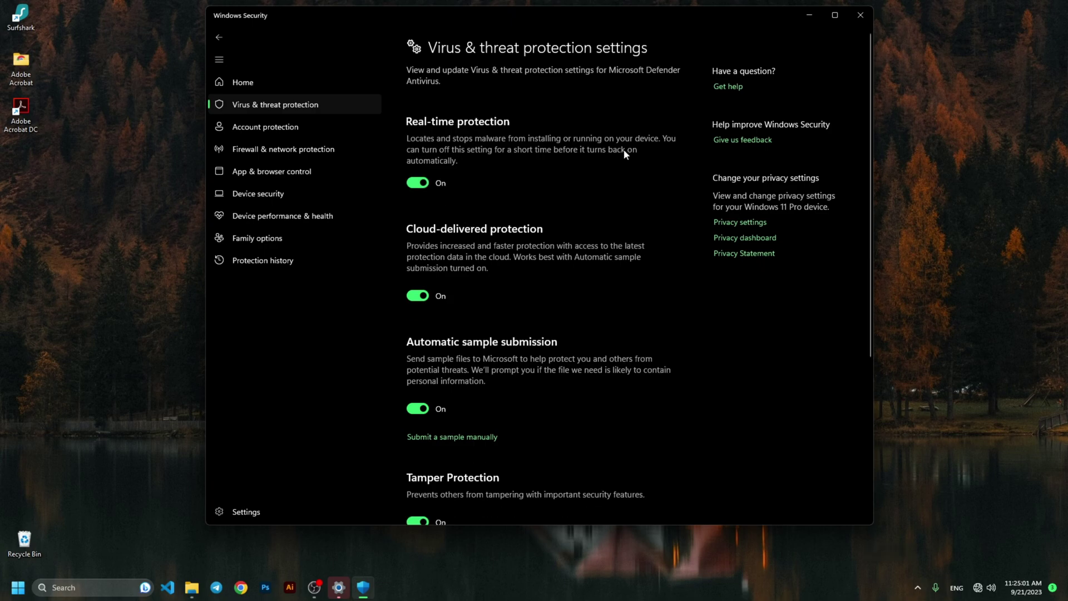
pyautogui.click(860, 15)
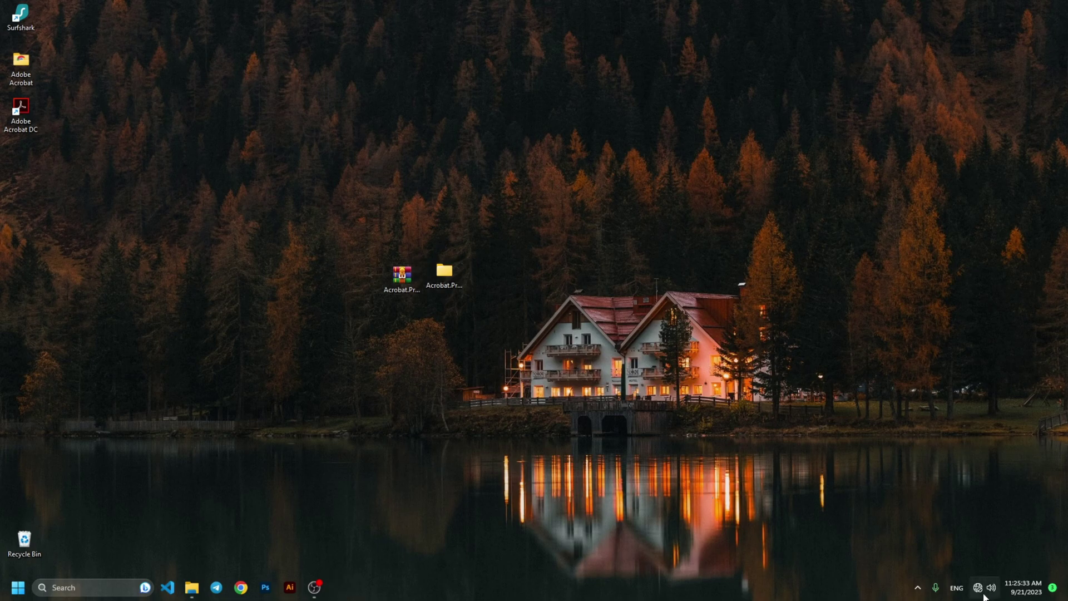
# Open the advanced network settings in Windows Settings to enable the Ethernet adapter.
pyautogui.rightClick(976, 587)
pyautogui.click(978, 555)
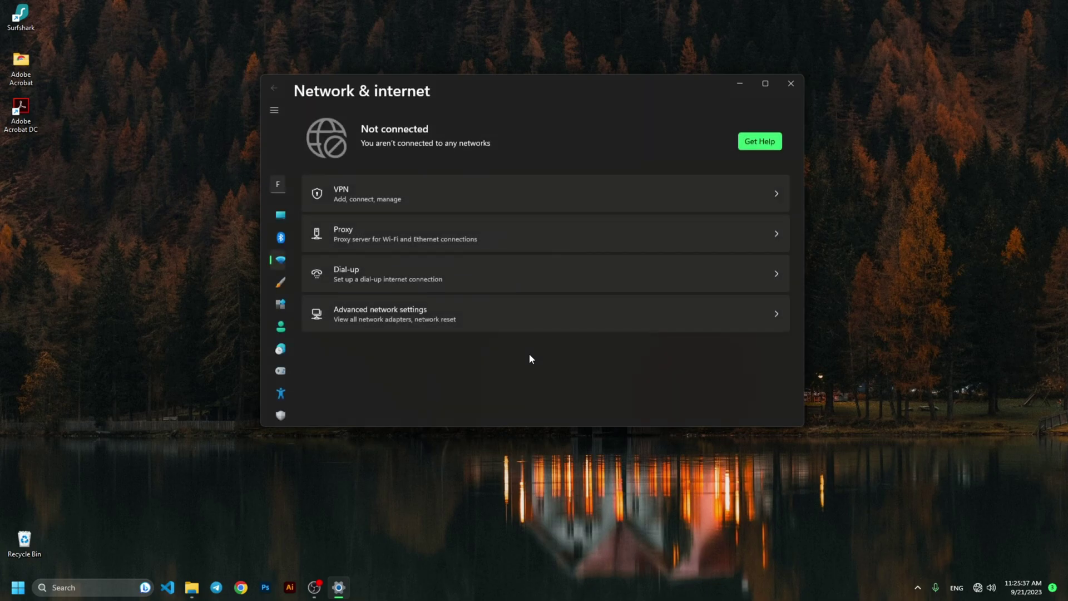
pyautogui.click(516, 346)
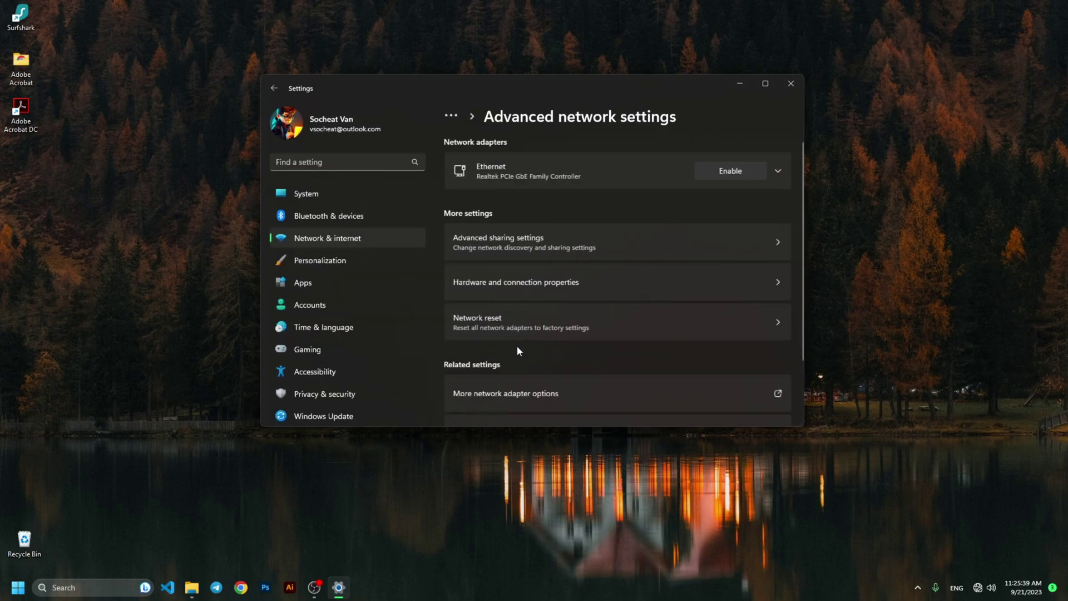